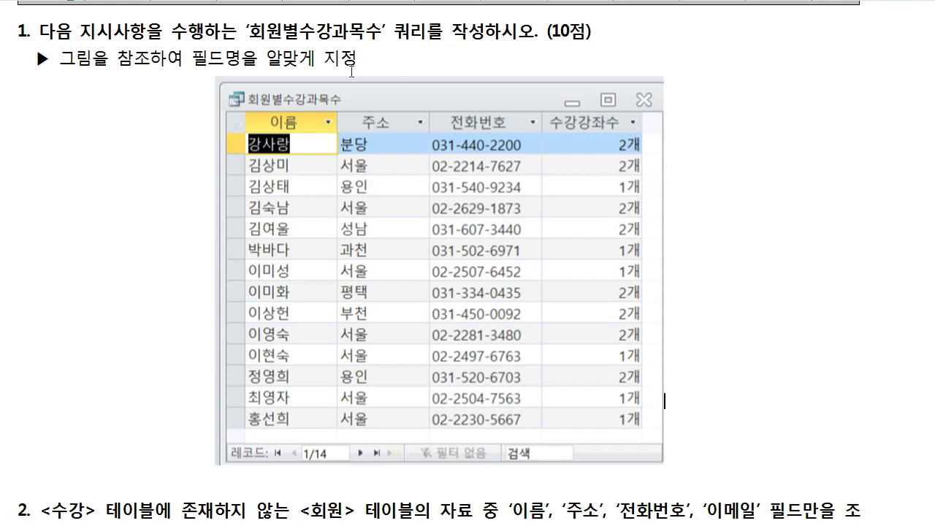
# Read the 회원별수강과목수 query task in the exam document and place the Access database window beside it.
pyautogui.moveTo(251, 31); pyautogui.dragTo(380, 32)
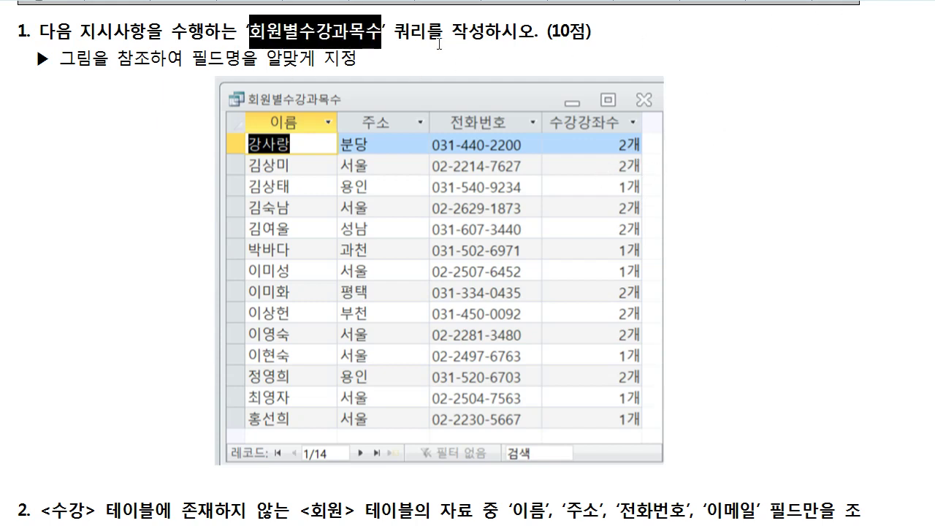
pyautogui.click(442, 43)
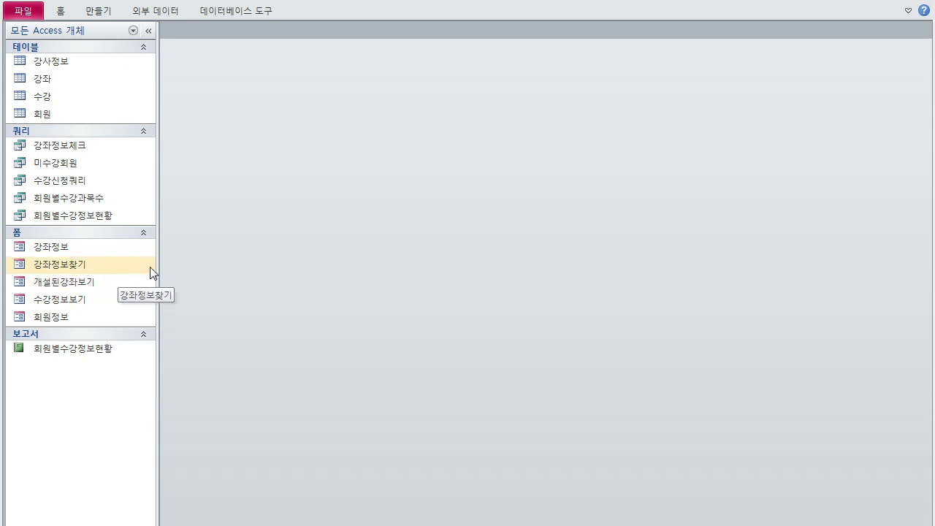
pyautogui.moveTo(363, 2); pyautogui.dragTo(359, 195)
pyautogui.scroll(-1, 96, 450)
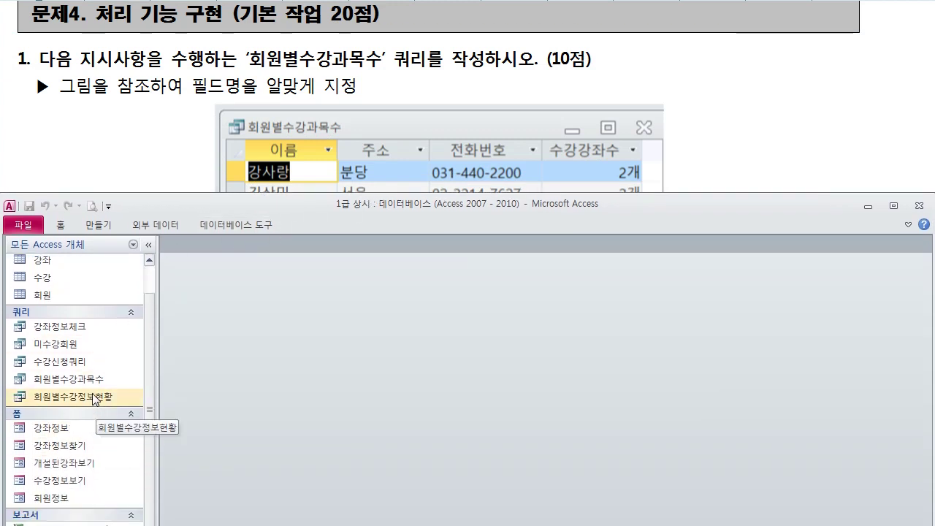
# Open the 회원별수강과목수 query in datasheet view and look at its 수강강좌수 column.
pyautogui.doubleClick(92, 395)
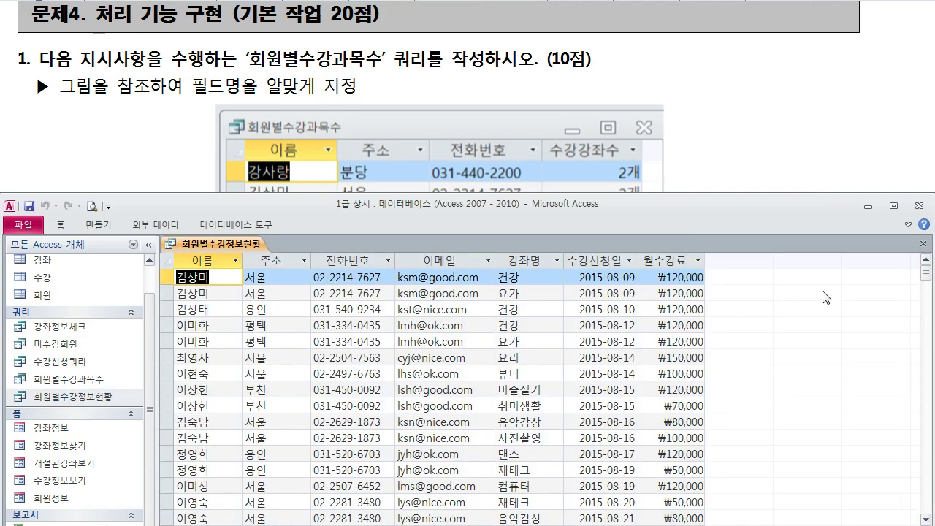
pyautogui.click(924, 244)
pyautogui.doubleClick(102, 379)
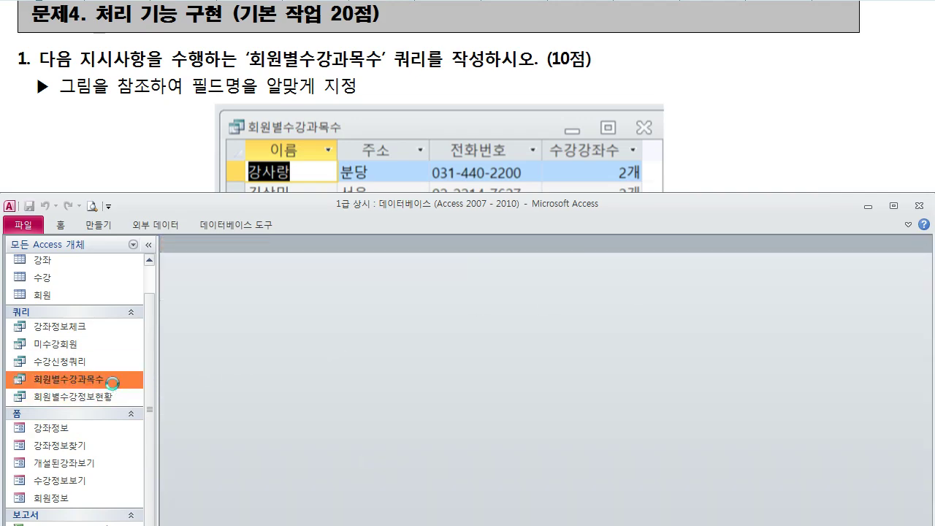
pyautogui.moveTo(346, 198); pyautogui.dragTo(347, 11)
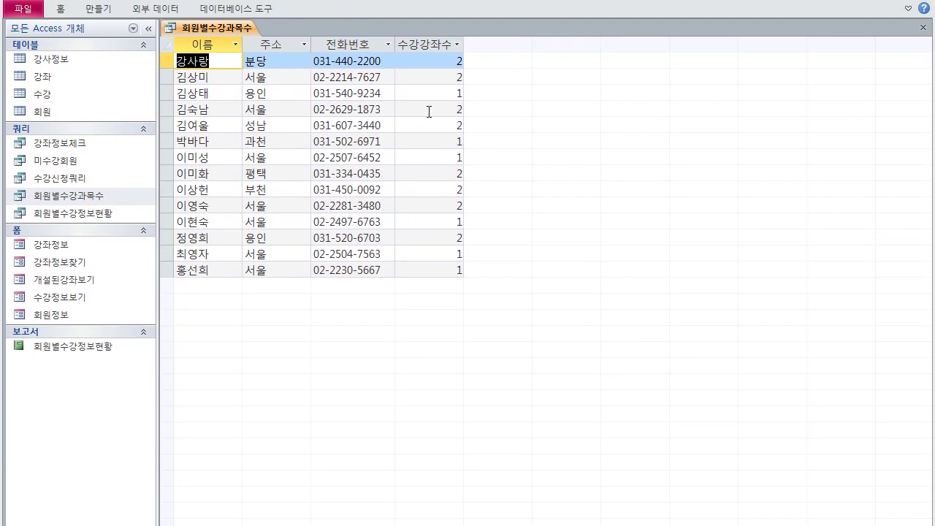
pyautogui.click(454, 77)
# Switch the 회원별수강과목수 query to design view and inspect the 수강강좌수 column's field expression and totals setting.
pyautogui.rightClick(212, 27)
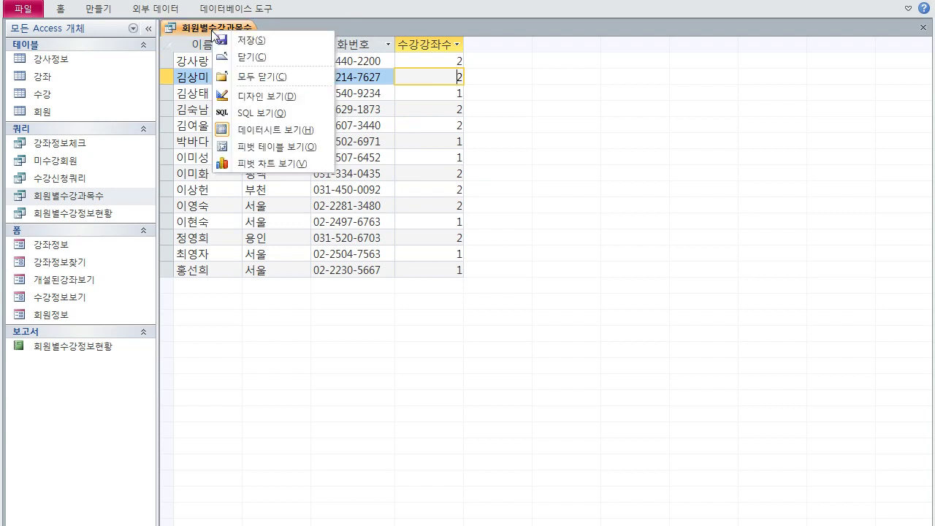
pyautogui.click(258, 96)
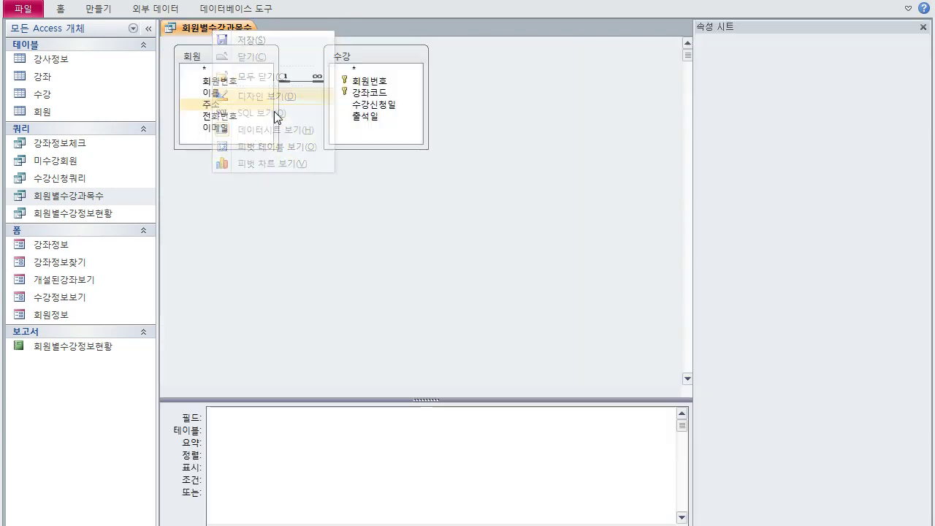
pyautogui.click(476, 441)
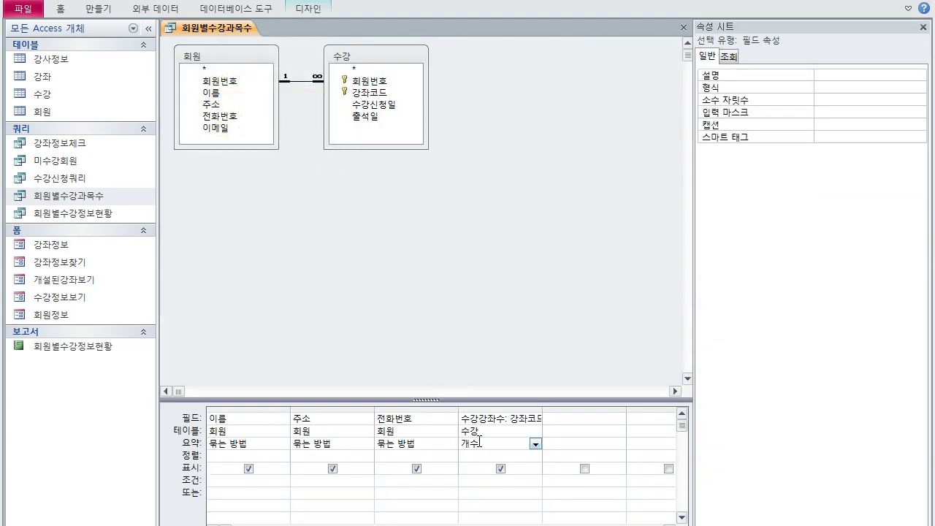
pyautogui.moveTo(529, 419)
pyautogui.mouseDown()
pyautogui.moveTo(576, 418)
pyautogui.moveTo(544, 418)
pyautogui.mouseUp()
pyautogui.click(512, 417)
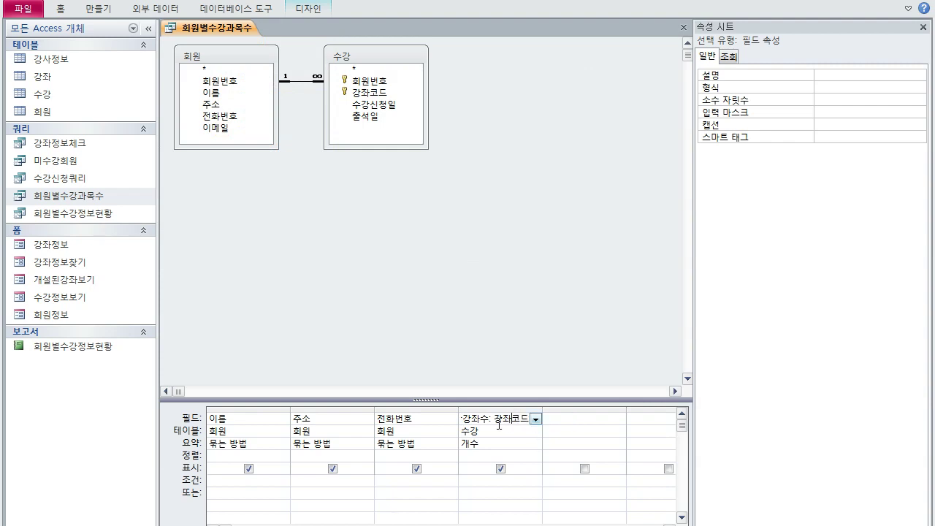
pyautogui.write('수강')
pyautogui.click(496, 443)
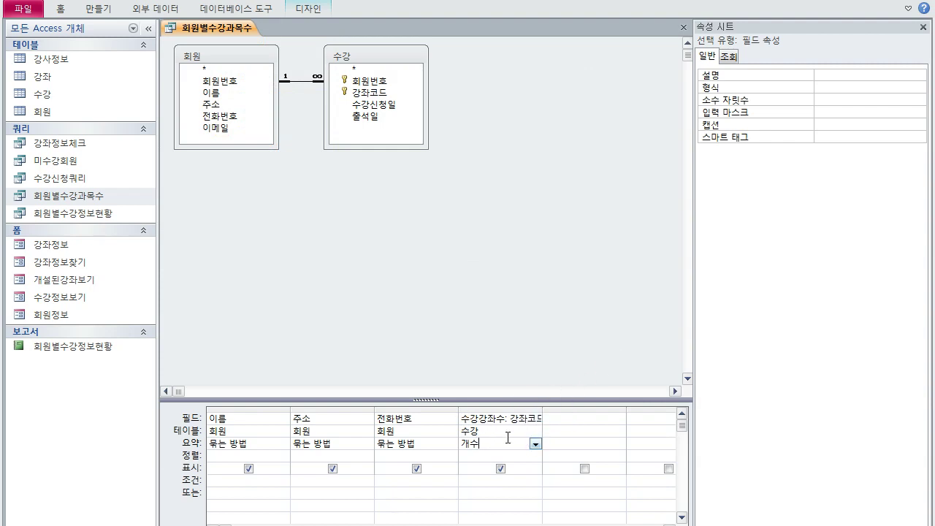
# Set the Format property of the 수강강좌수 field to 0개 and show the query's datasheet.
pyautogui.click(923, 27)
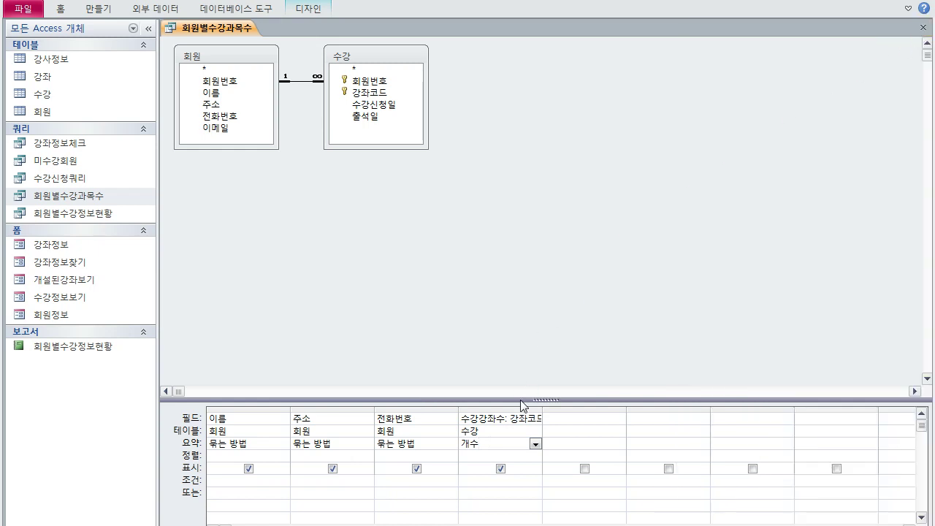
pyautogui.click(472, 456)
pyautogui.rightClick(472, 456)
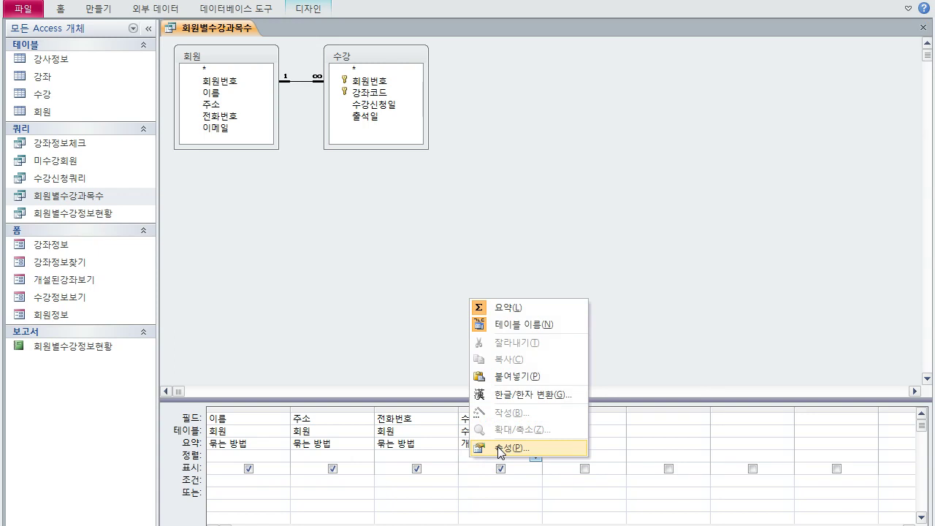
pyautogui.click(500, 448)
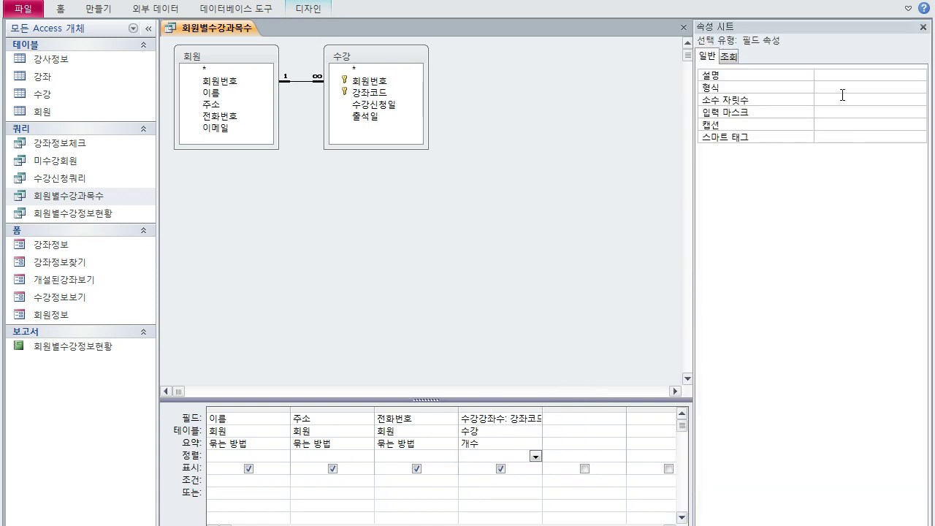
pyautogui.click(834, 88)
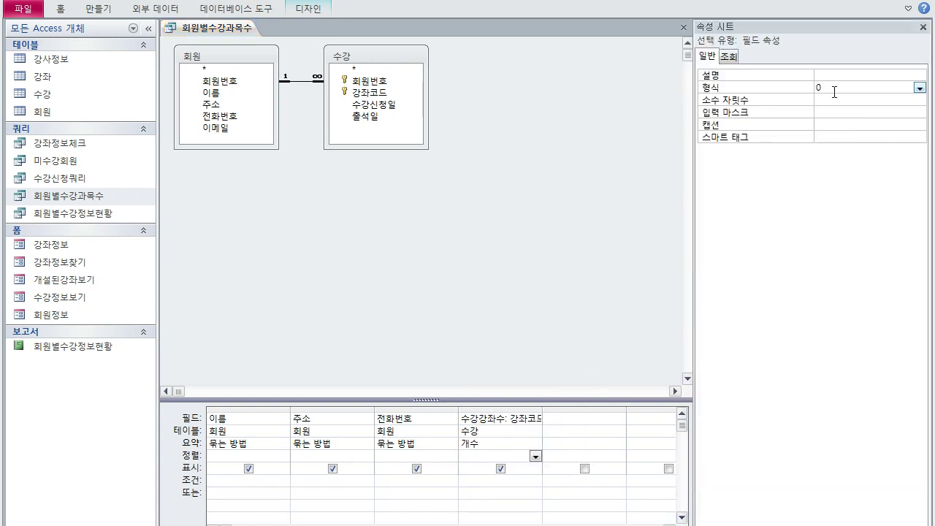
pyautogui.write('0ro')
pyautogui.press('BackSpace')
pyautogui.write('개')
pyautogui.press('Return')
pyautogui.click(848, 88)
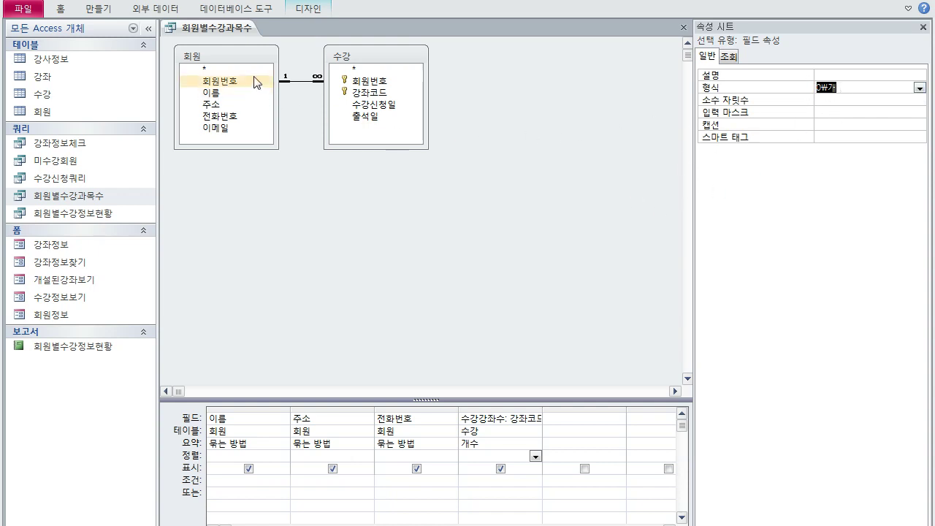
pyautogui.rightClick(227, 30)
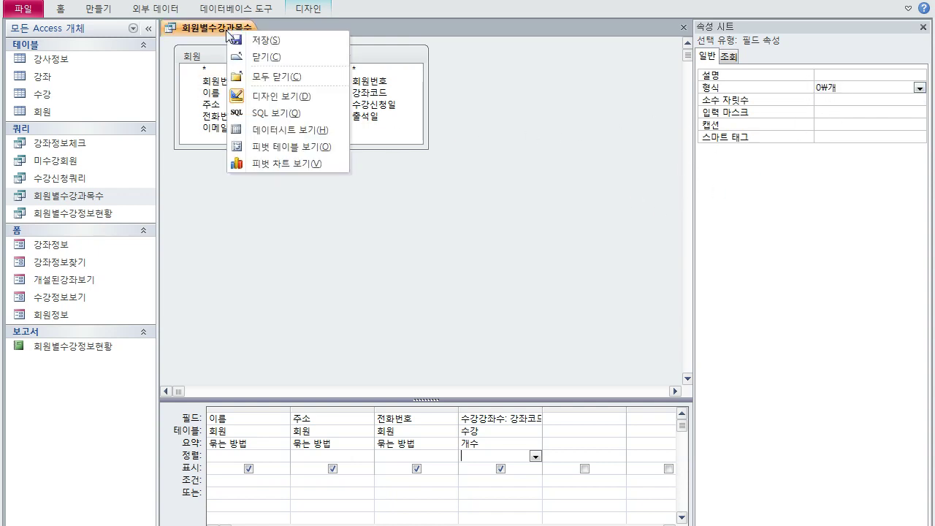
pyautogui.click(265, 128)
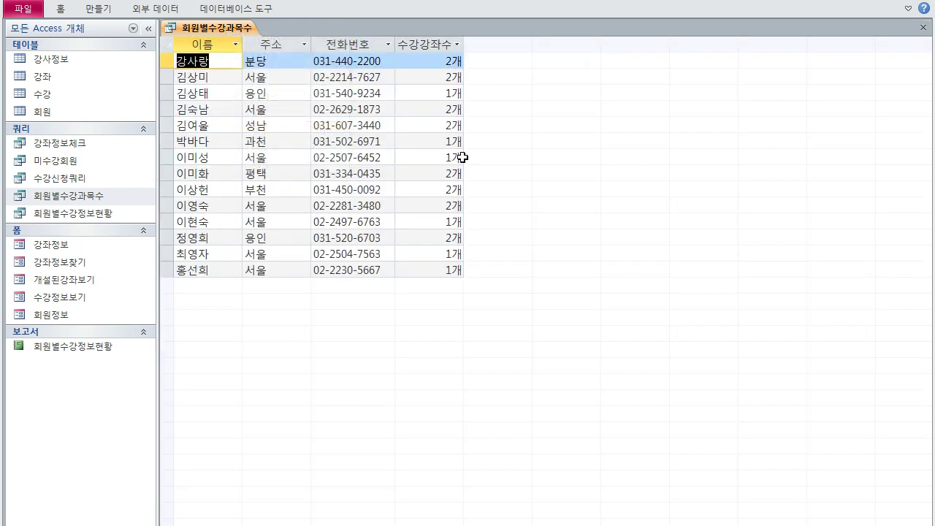
# Return the query to design view and review the Format property of the 수강강좌수 field.
pyautogui.rightClick(228, 32)
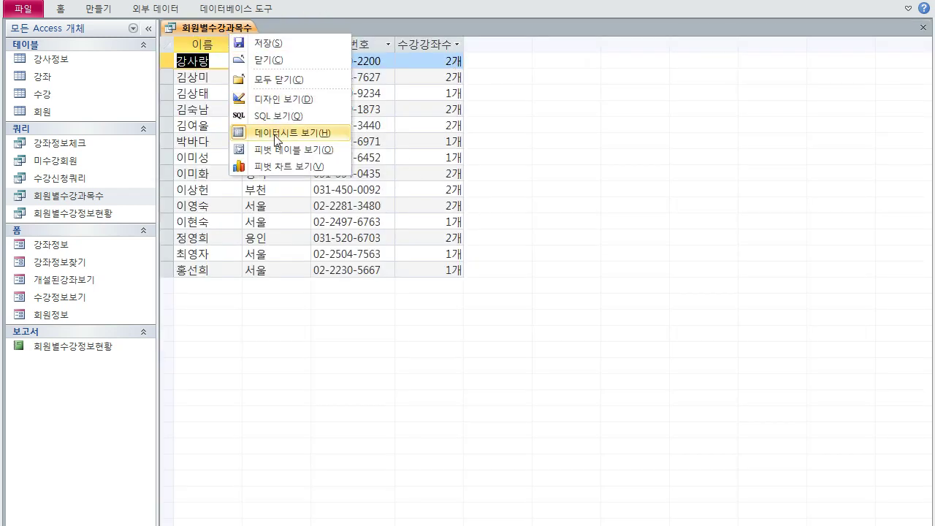
pyautogui.click(273, 100)
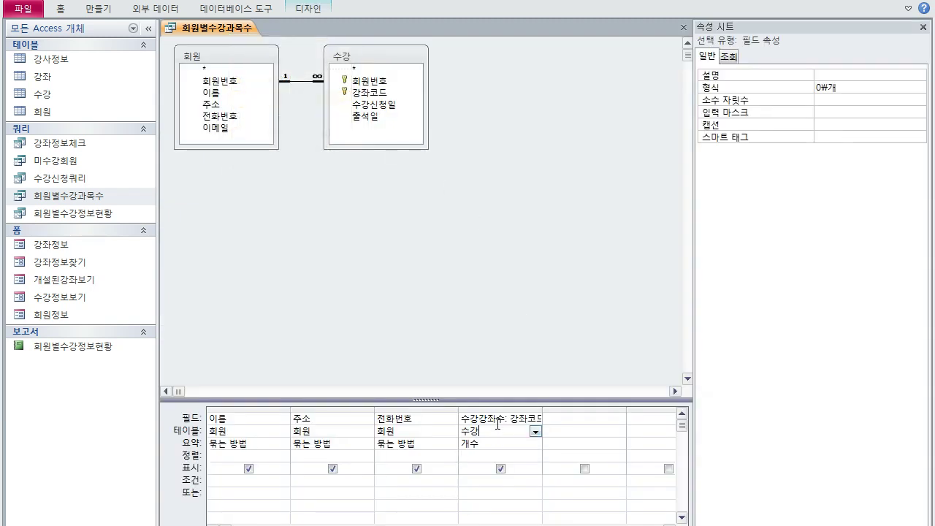
pyautogui.press('Up')
pyautogui.rightClick(485, 440)
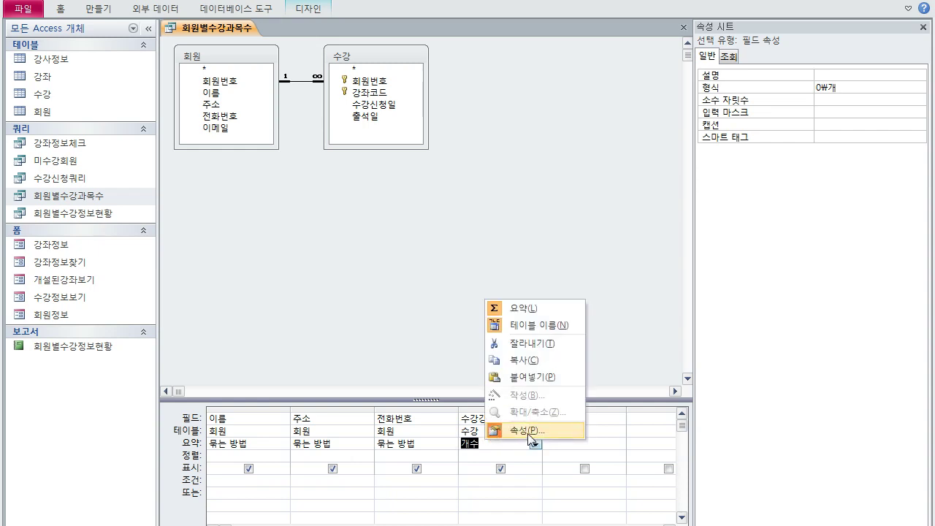
pyautogui.hotkey('ctrl', '2')
pyautogui.moveTo(526, 439)
pyautogui.mouseDown()
pyautogui.moveTo(504, 419)
pyautogui.moveTo(548, 442)
pyautogui.moveTo(646, 430)
pyautogui.moveTo(661, 153)
pyautogui.moveTo(698, 92)
pyautogui.mouseUp()
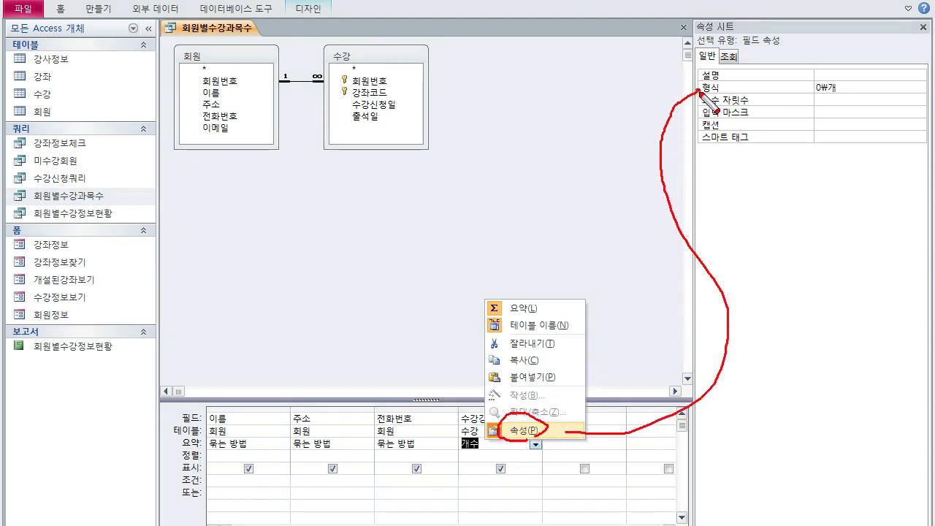
pyautogui.moveTo(813, 78)
pyautogui.mouseDown()
pyautogui.moveTo(842, 99)
pyautogui.moveTo(833, 84)
pyautogui.moveTo(801, 85)
pyautogui.mouseUp()
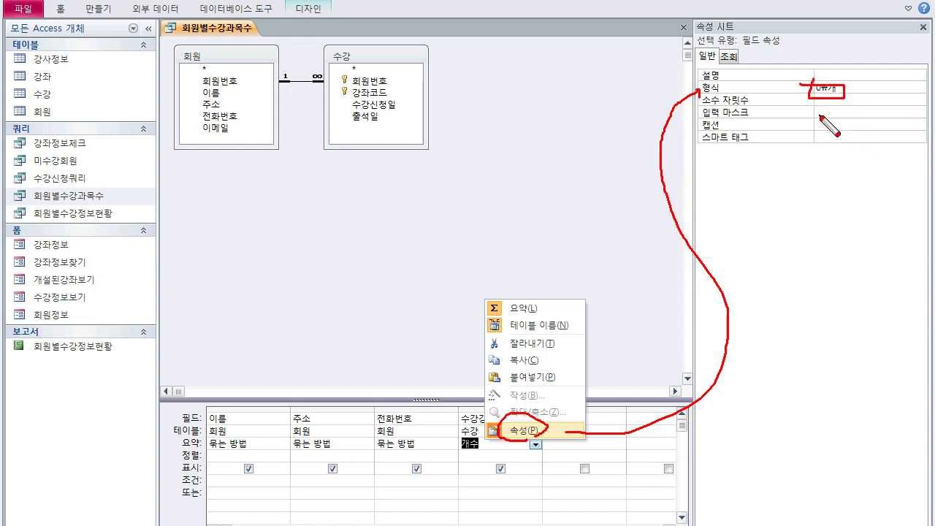
pyautogui.press('Escape')
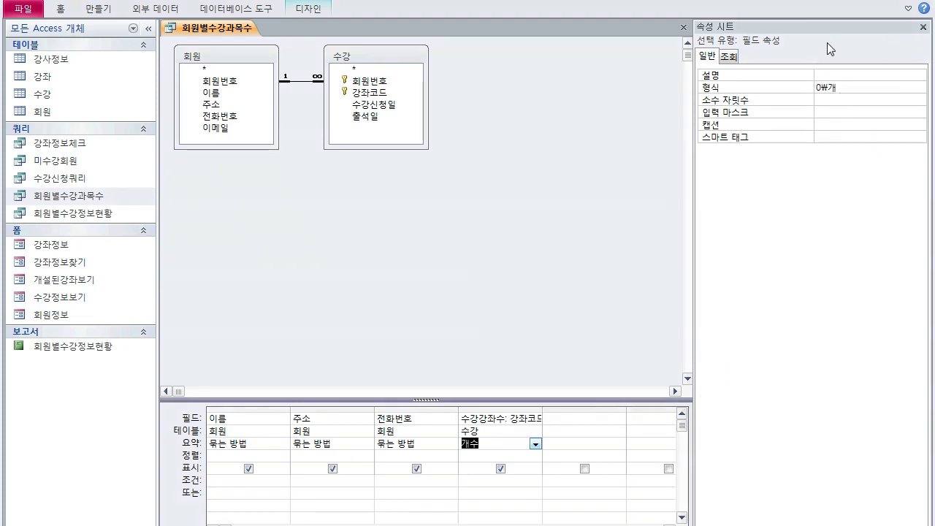
# Check the 수강강좌수 column in datasheet view and close the query, saving its design changes.
pyautogui.rightClick(227, 29)
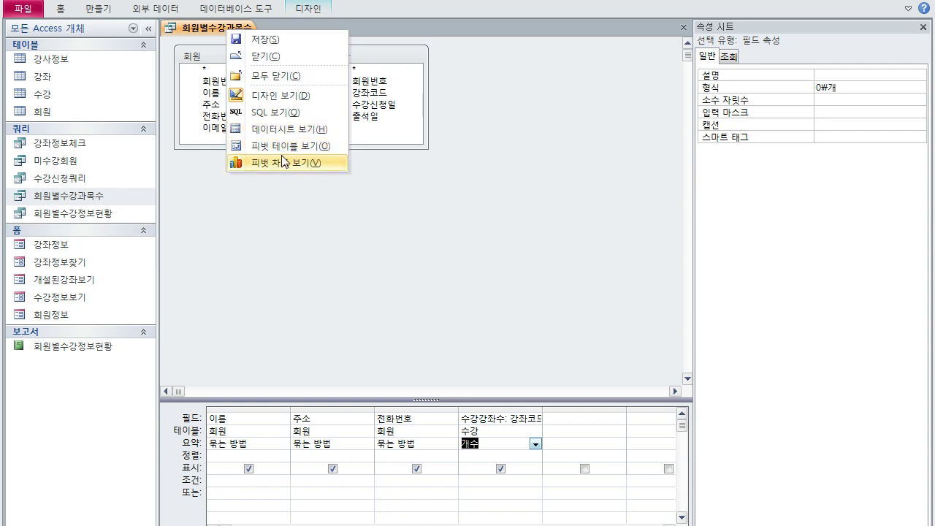
pyautogui.click(288, 128)
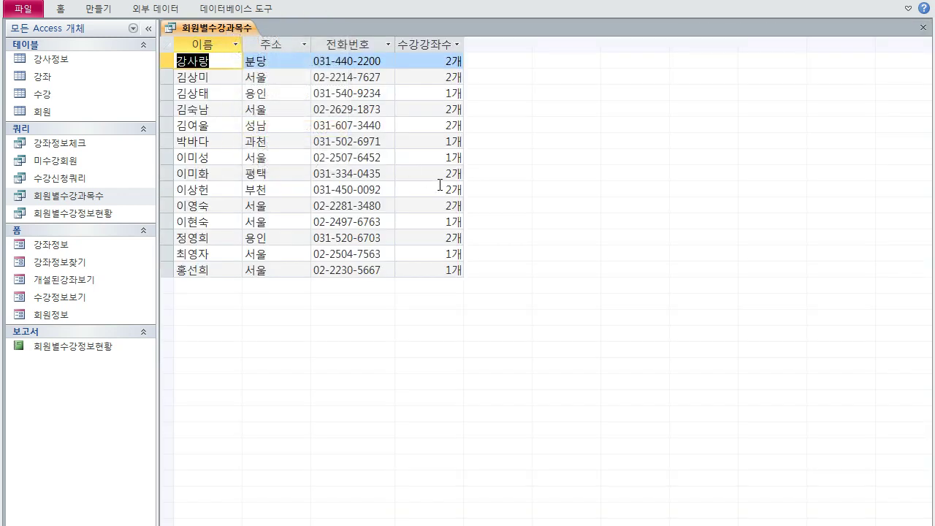
pyautogui.click(442, 256)
pyautogui.click(440, 177)
pyautogui.click(446, 112)
pyautogui.click(445, 83)
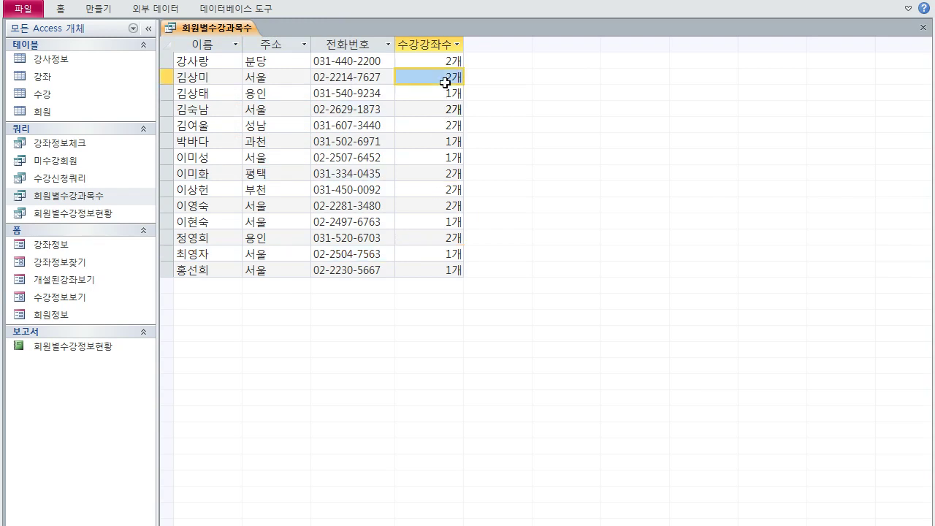
pyautogui.click(923, 29)
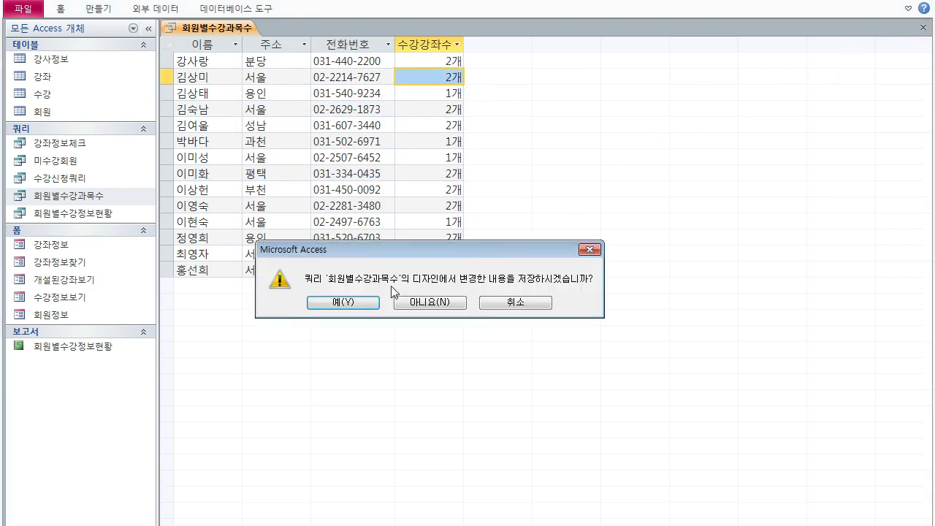
pyautogui.click(372, 295)
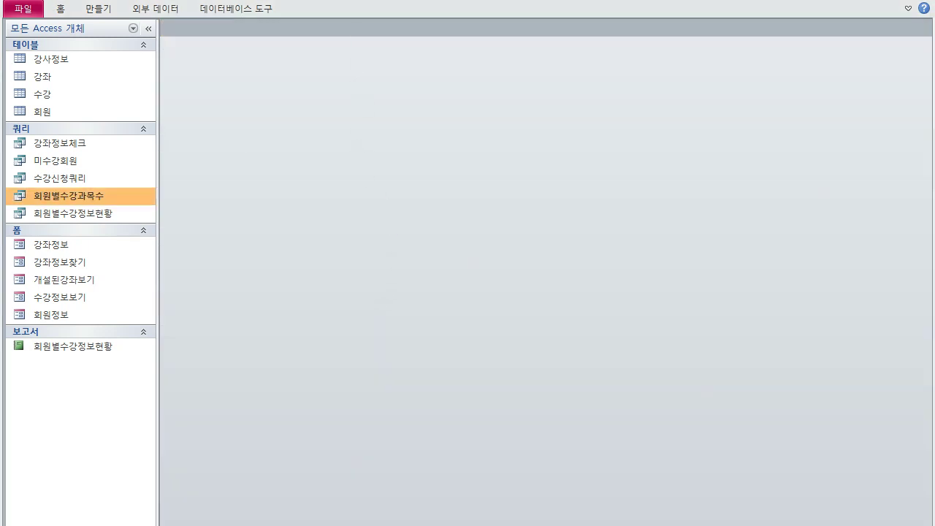
# Switch to the exam document and read questions 2 and 3 on the 미수강회원 query and the cmd정보 button.
pyautogui.hotkey('alt', 'Tab')
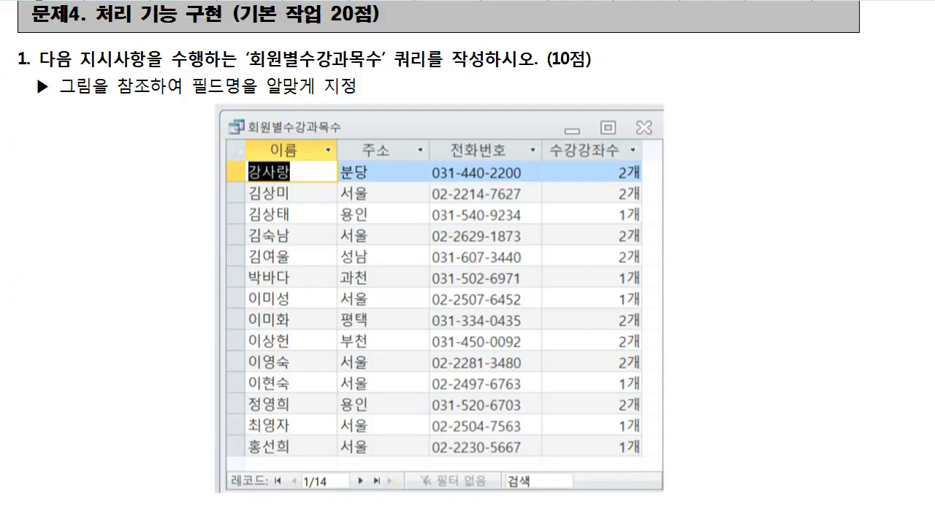
pyautogui.scroll(-2, 363, 259)
pyautogui.scroll(-3, 363, 263)
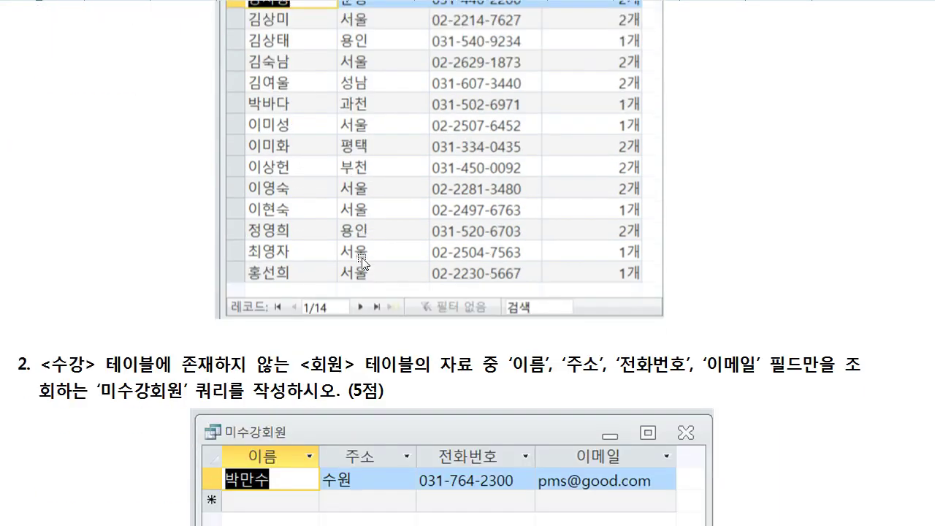
pyautogui.scroll(-2, 363, 263)
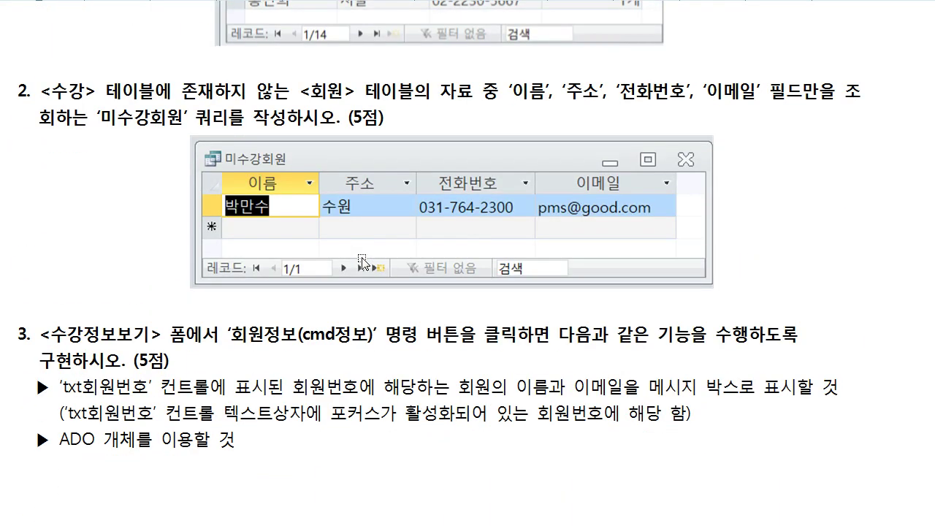
pyautogui.moveTo(242, 378); pyautogui.dragTo(66, 380)
pyautogui.click(96, 358)
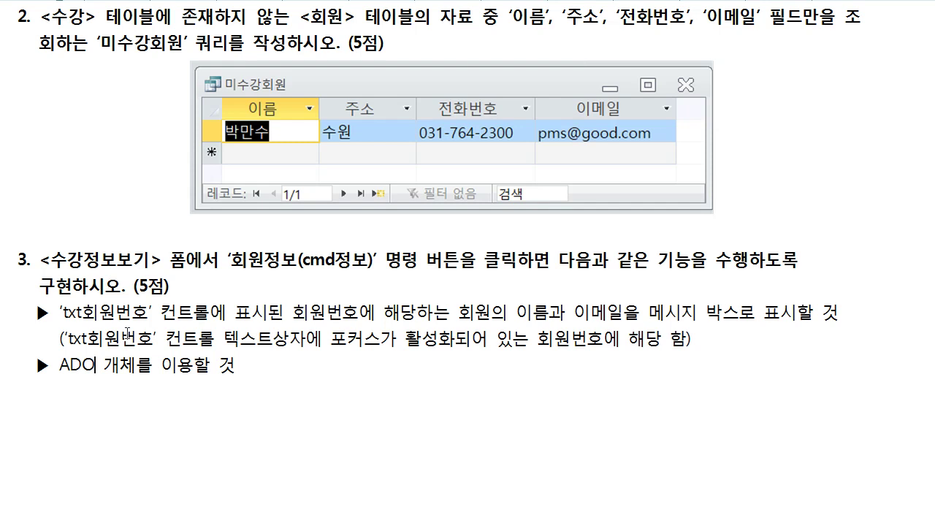
pyautogui.moveTo(121, 339); pyautogui.dragTo(262, 341)
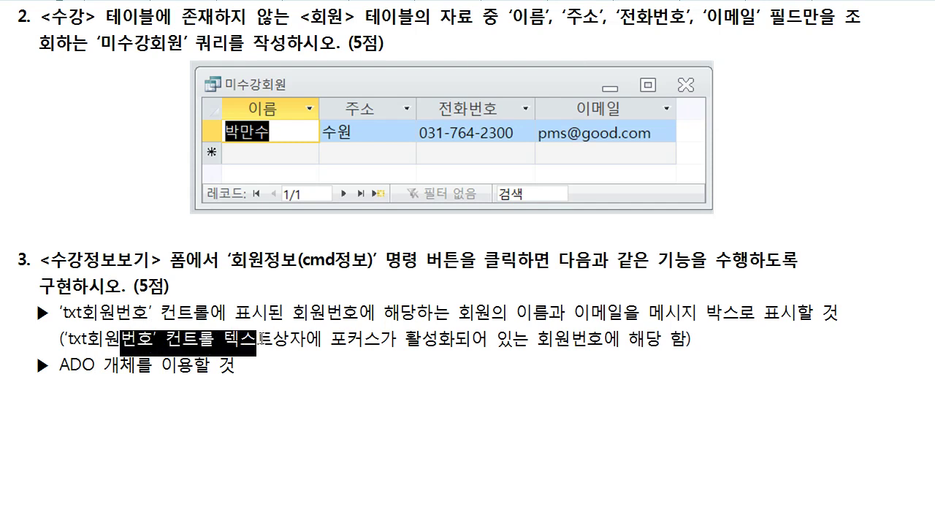
pyautogui.click(287, 340)
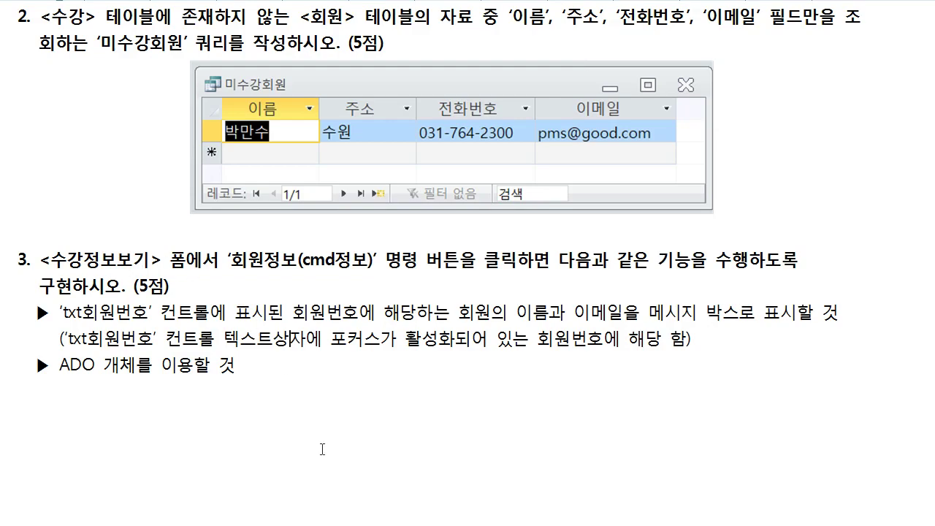
# Switch to Access, open the 수강정보보기 form and change it to design view.
pyautogui.hotkey('alt', 'Tab')
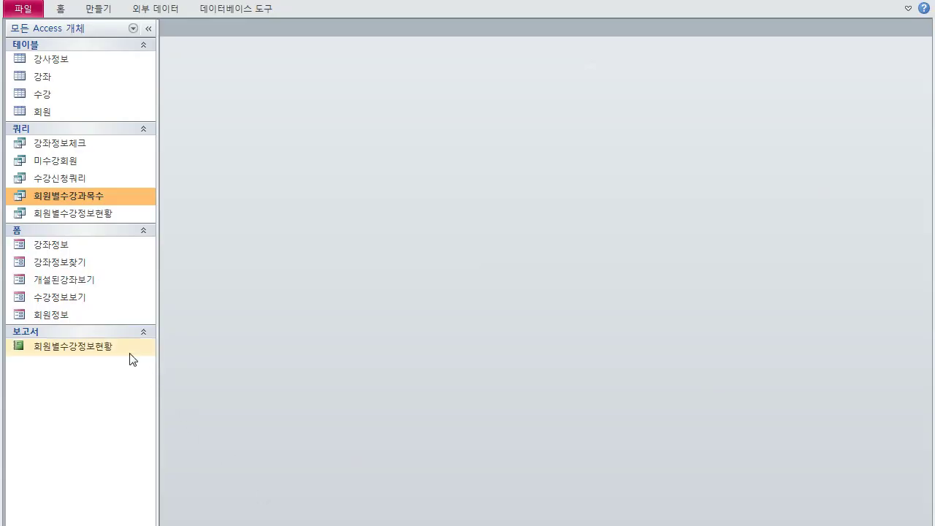
pyautogui.click(96, 296)
pyautogui.doubleClick(96, 295)
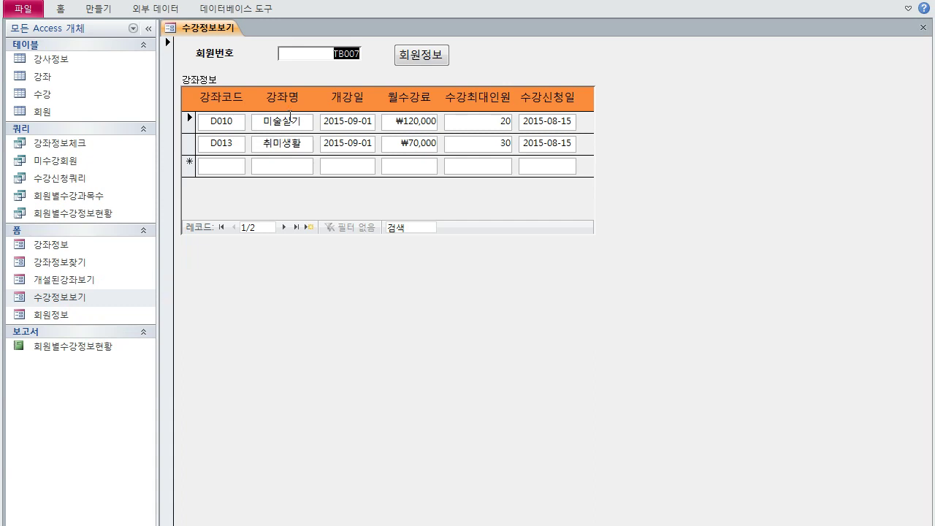
pyautogui.click(325, 57)
pyautogui.click(410, 59)
pyautogui.rightClick(213, 32)
pyautogui.click(261, 132)
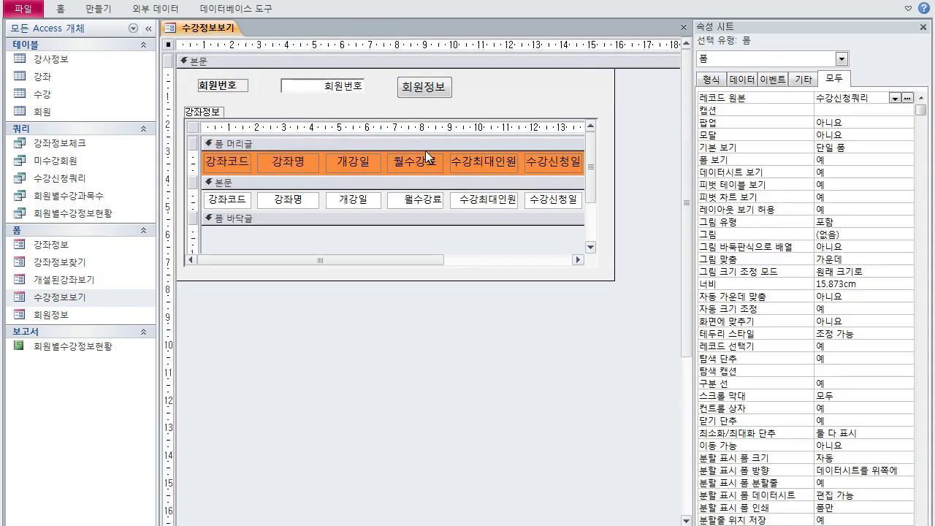
# Inspect the 수강신청쿼리 record source of the form in the query builder and close it.
pyautogui.click(740, 99)
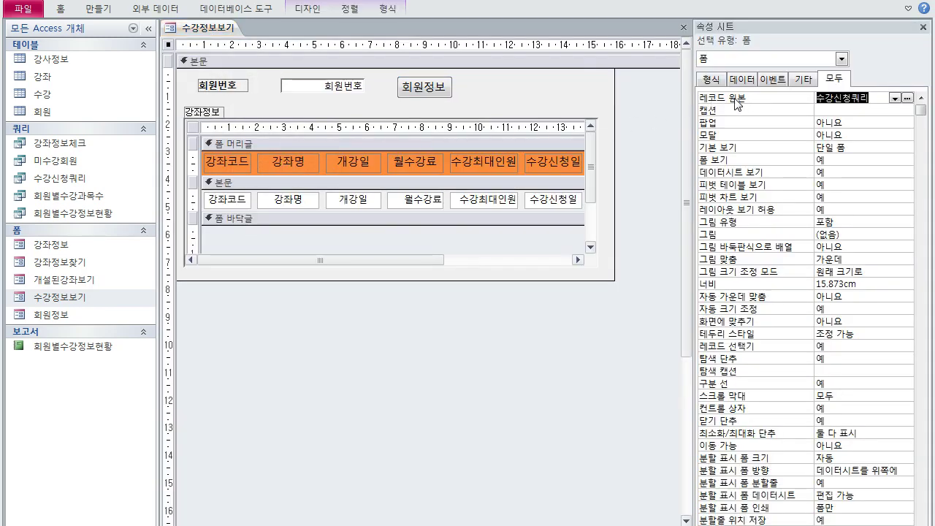
pyautogui.hotkey('ctrl', 'F2')
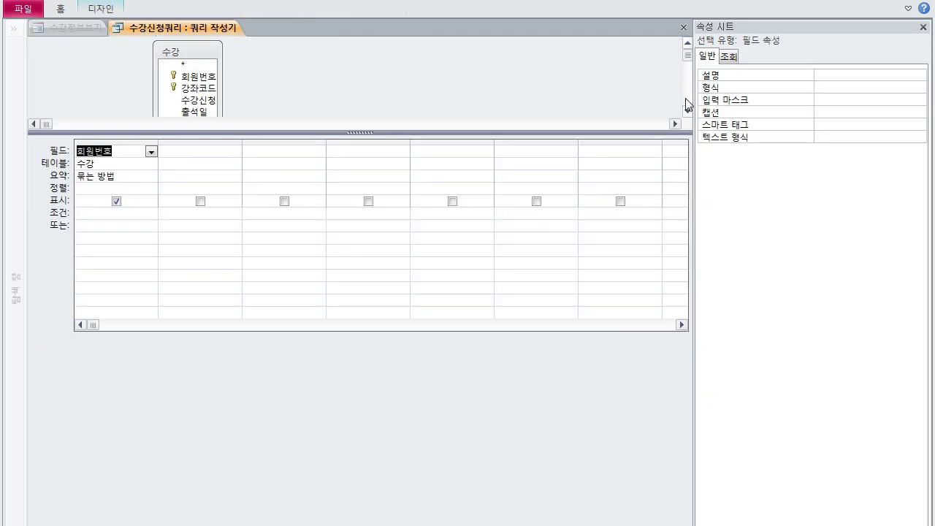
pyautogui.click(146, 28)
pyautogui.click(682, 28)
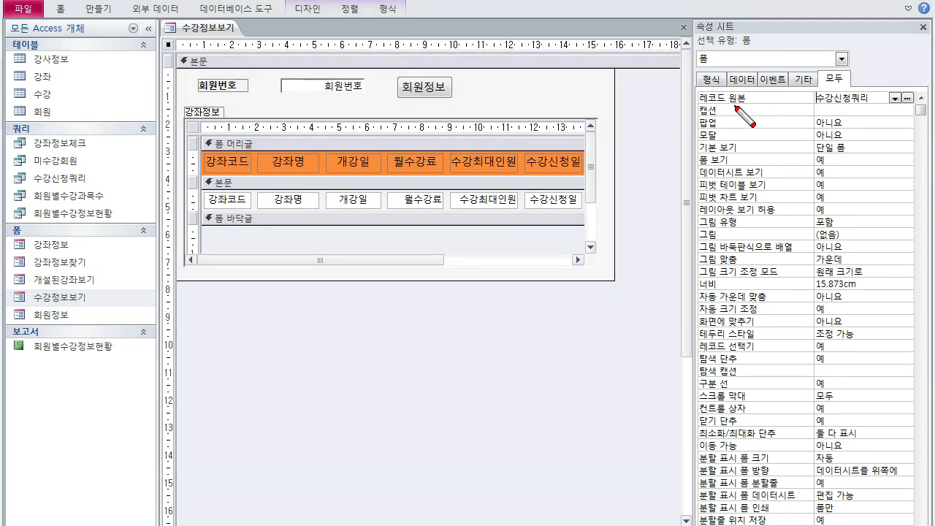
pyautogui.moveTo(698, 104); pyautogui.dragTo(751, 104)
pyautogui.moveTo(820, 106)
pyautogui.mouseDown()
pyautogui.moveTo(871, 96)
pyautogui.moveTo(813, 108)
pyautogui.mouseUp()
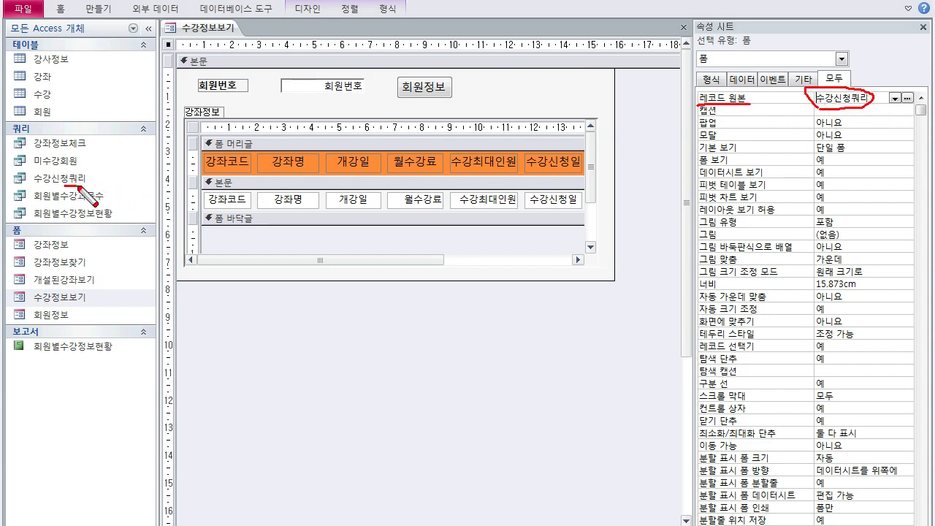
pyautogui.moveTo(94, 185)
pyautogui.mouseDown()
pyautogui.moveTo(118, 184)
pyautogui.moveTo(173, 46)
pyautogui.mouseUp()
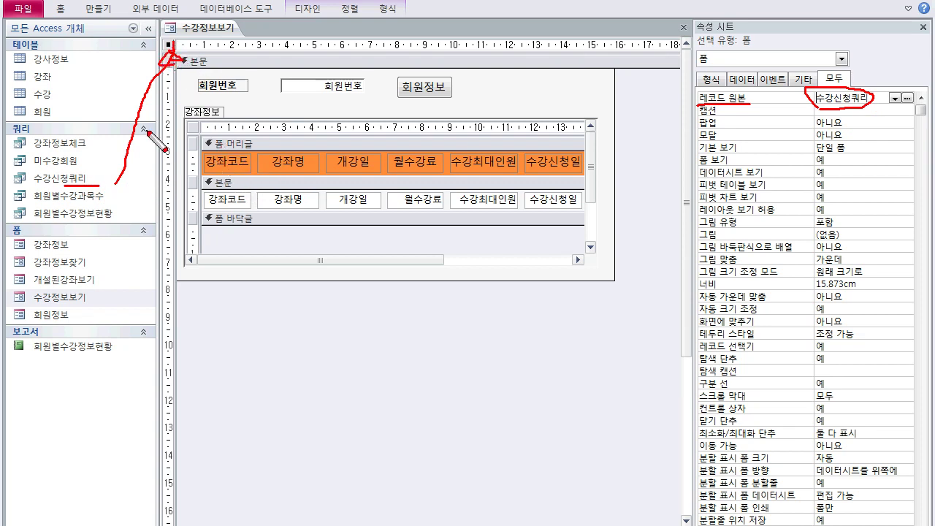
pyautogui.moveTo(114, 92); pyautogui.dragTo(171, 114)
pyautogui.moveTo(124, 175); pyautogui.dragTo(172, 144)
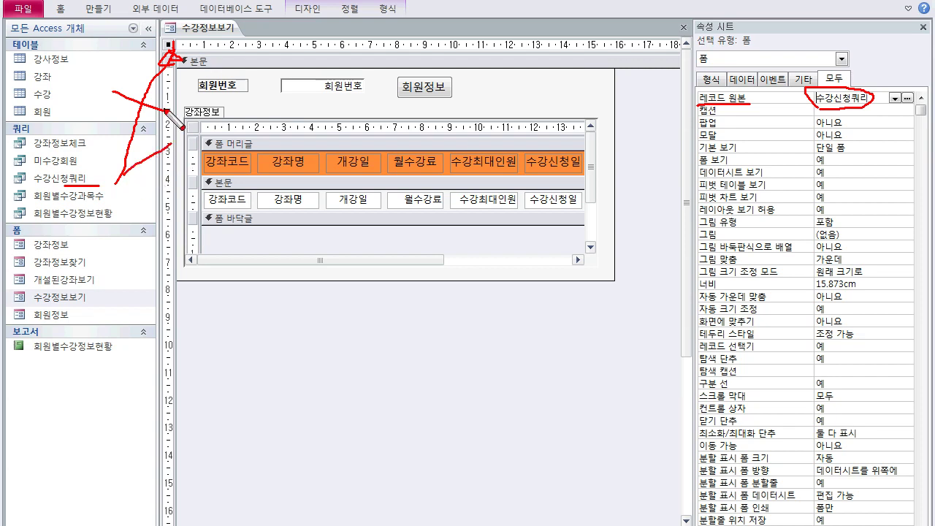
pyautogui.moveTo(165, 102)
pyautogui.mouseDown()
pyautogui.moveTo(169, 153)
pyautogui.moveTo(166, 110)
pyautogui.mouseUp()
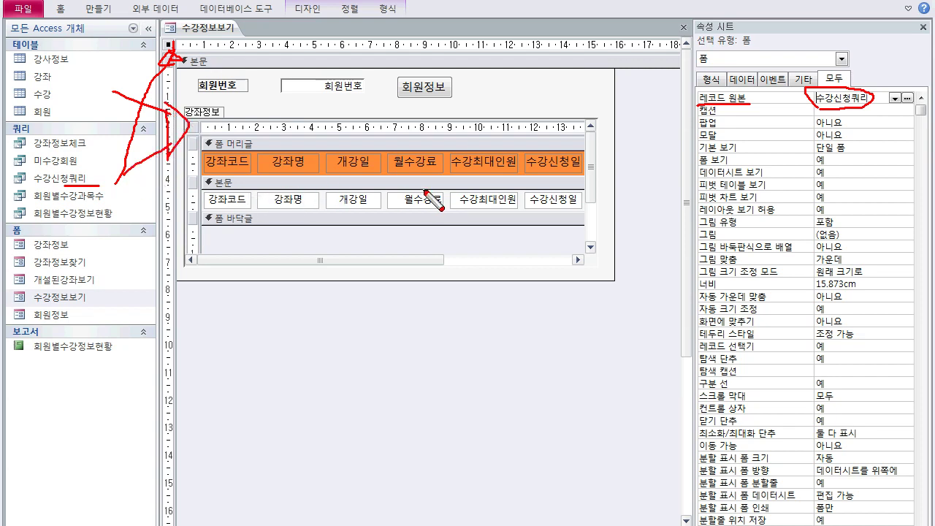
pyautogui.press('Escape')
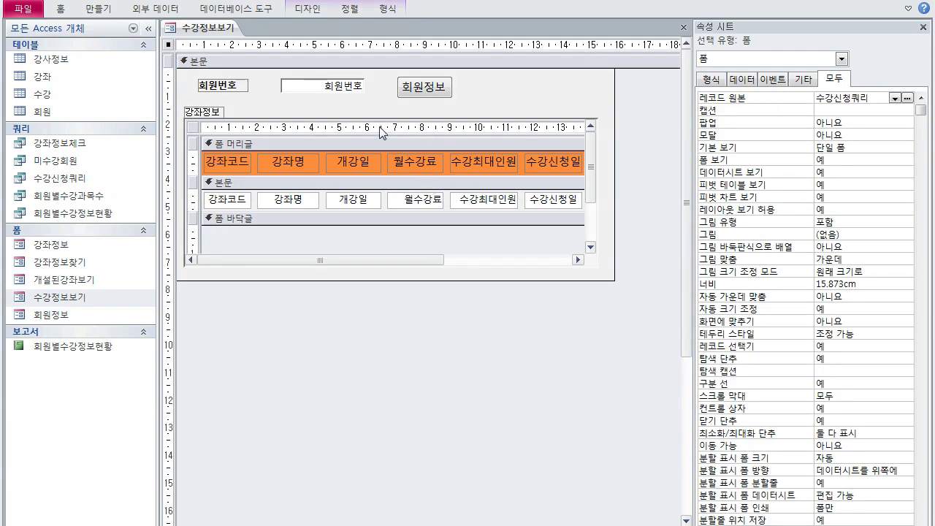
# Review the properties of the txt회원번호 text box, including its control source.
pyautogui.click(343, 90)
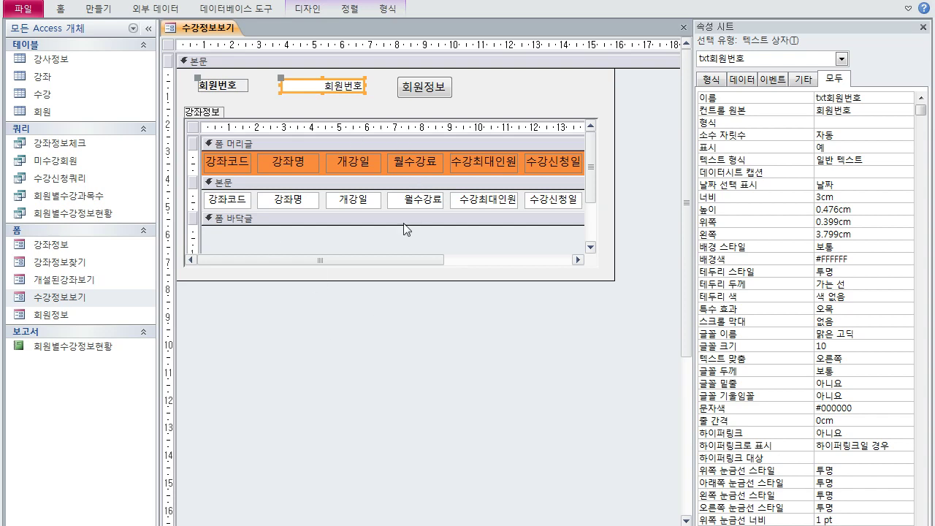
pyautogui.click(387, 303)
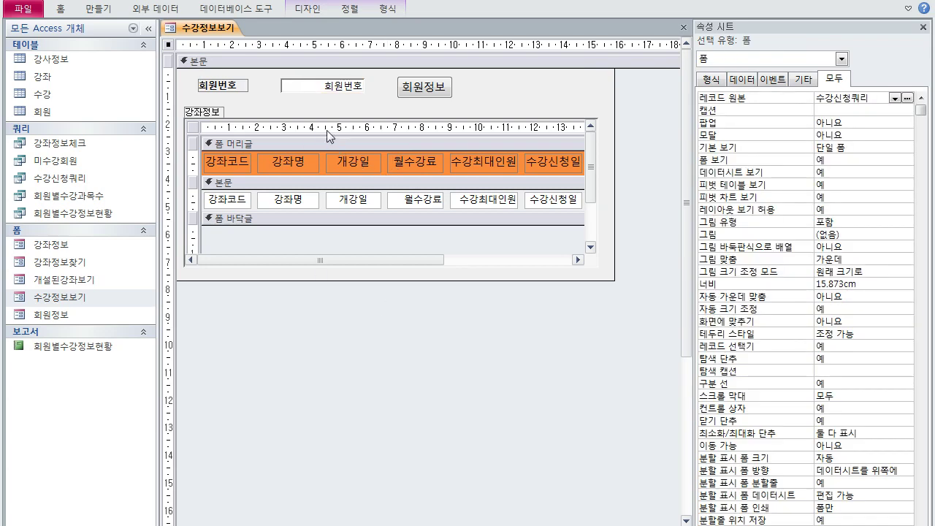
pyautogui.click(320, 88)
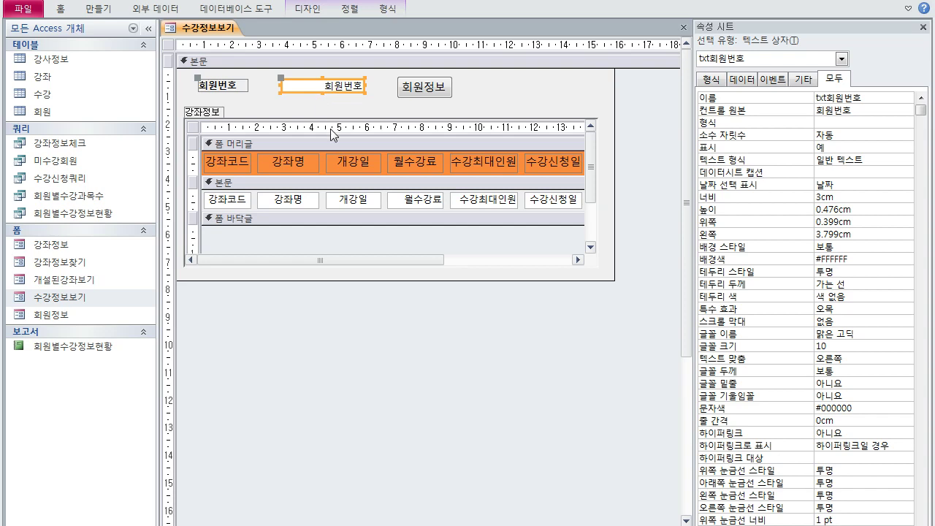
# Show the 수강정보보기 form in form view, browse several member records and try the 회원정보 button.
pyautogui.rightClick(221, 29)
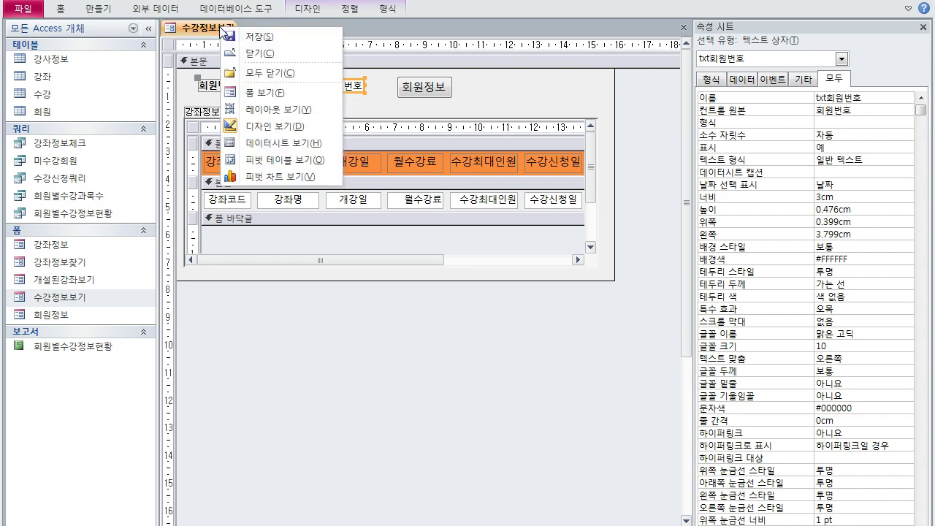
pyautogui.click(269, 94)
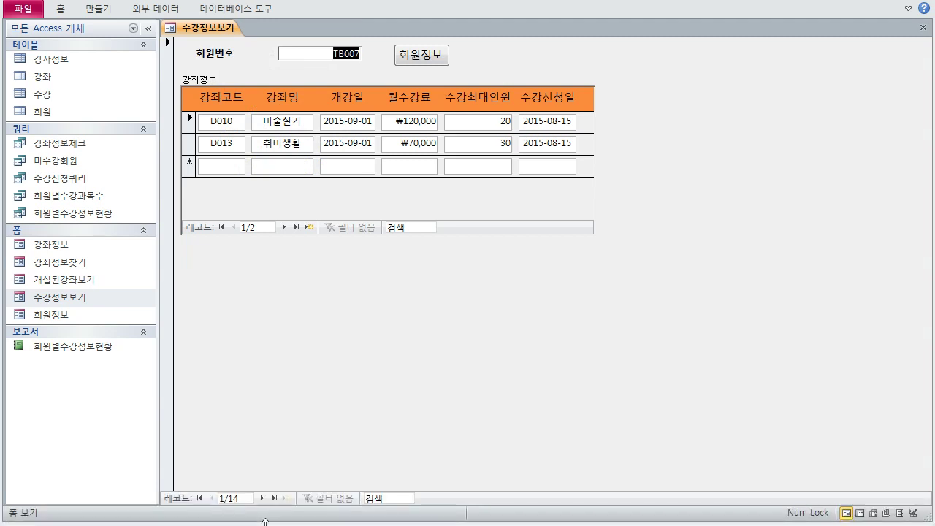
pyautogui.click(261, 500)
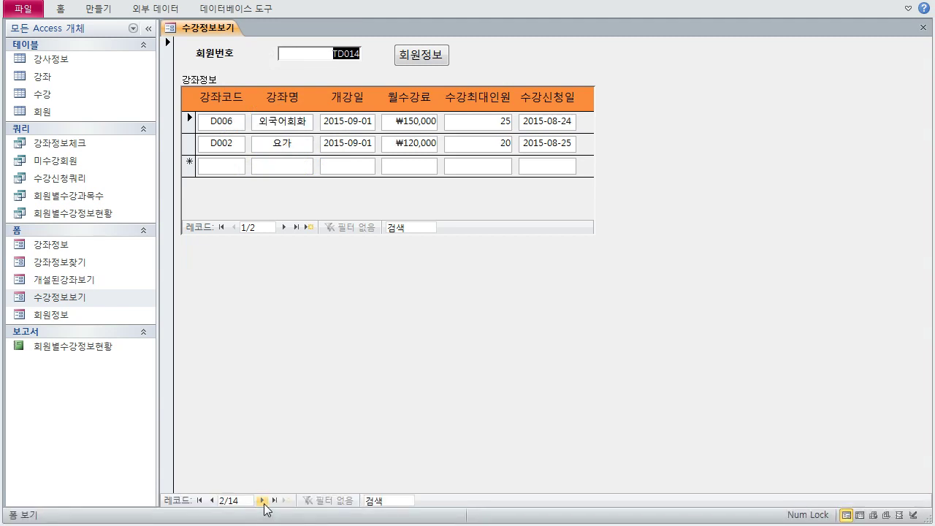
pyautogui.click(262, 500)
pyautogui.click(262, 500)
pyautogui.click(261, 500)
pyautogui.click(412, 58)
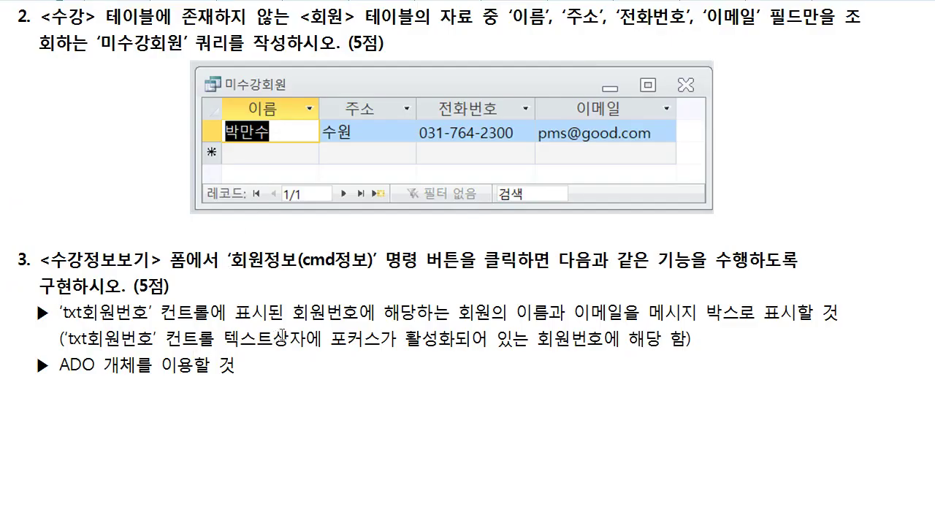
# Reread question 3 in the exam document on showing the name and e-mail for the 회원번호 in txt회원번호.
pyautogui.moveTo(507, 310); pyautogui.dragTo(476, 316)
pyautogui.click(629, 312)
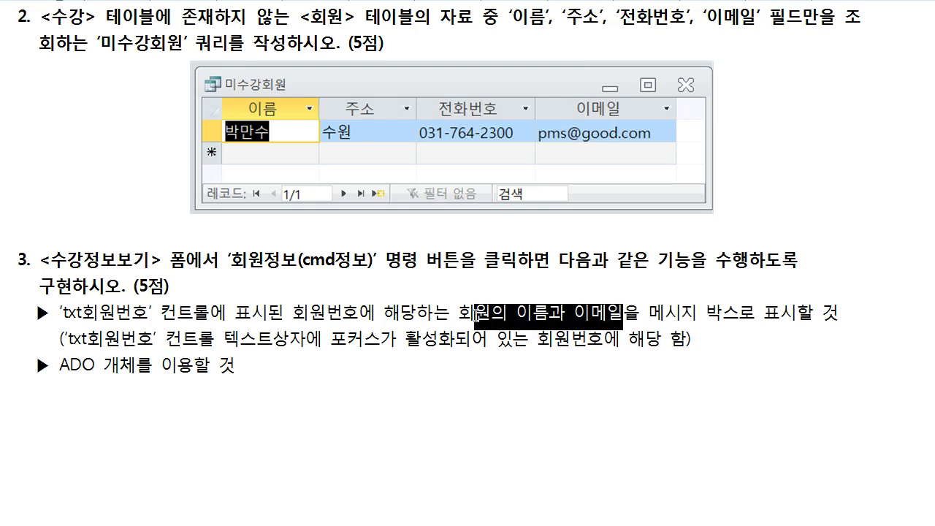
pyautogui.click(317, 314)
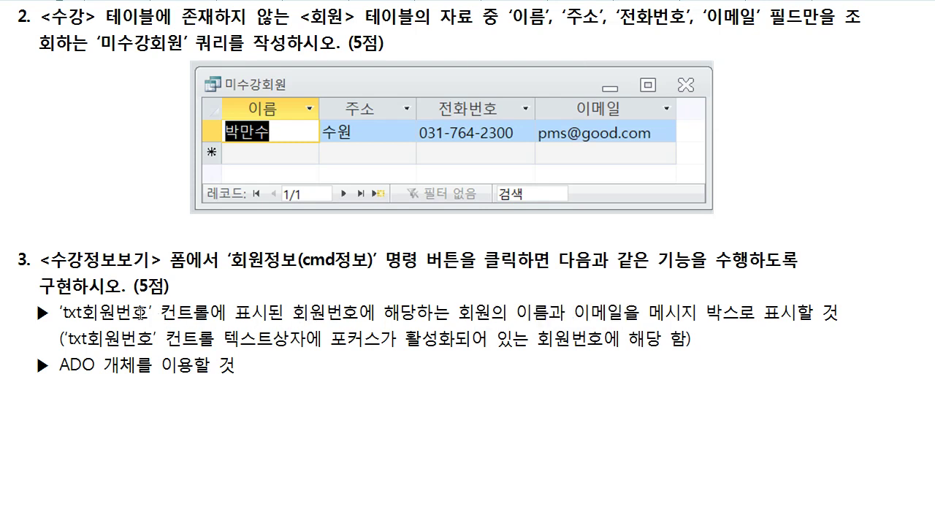
pyautogui.moveTo(141, 314); pyautogui.dragTo(76, 316)
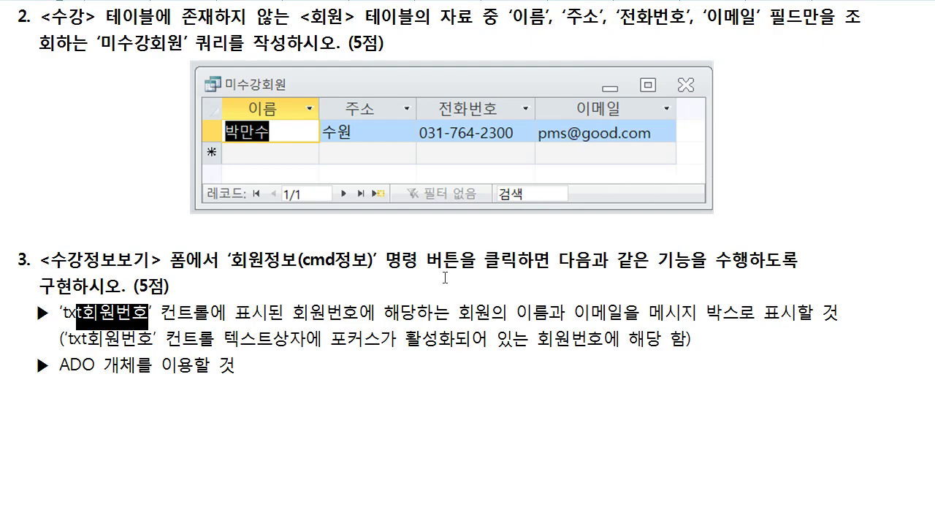
# Return to Access, open the VBA editor on the 수강정보보기 form's code and bring up the project's references.
pyautogui.hotkey('alt', 'Tab')
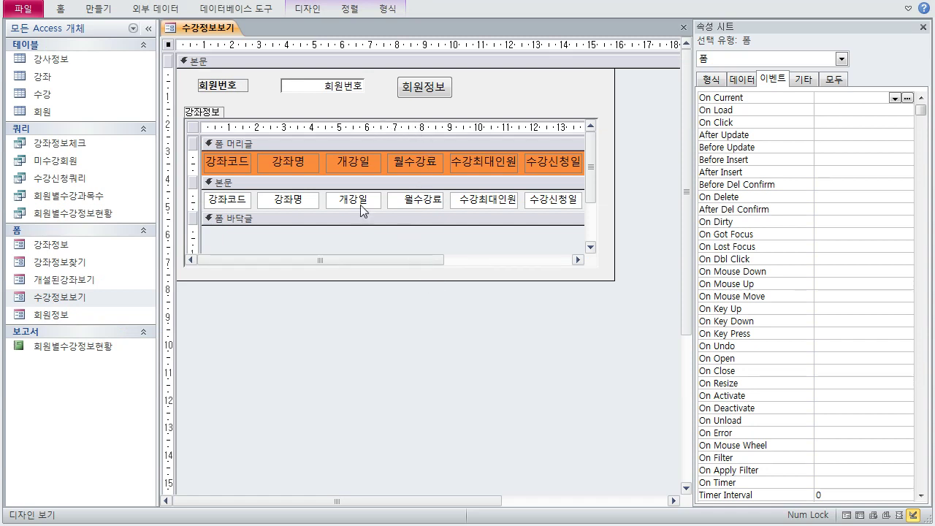
pyautogui.hotkey('alt', 'F11')
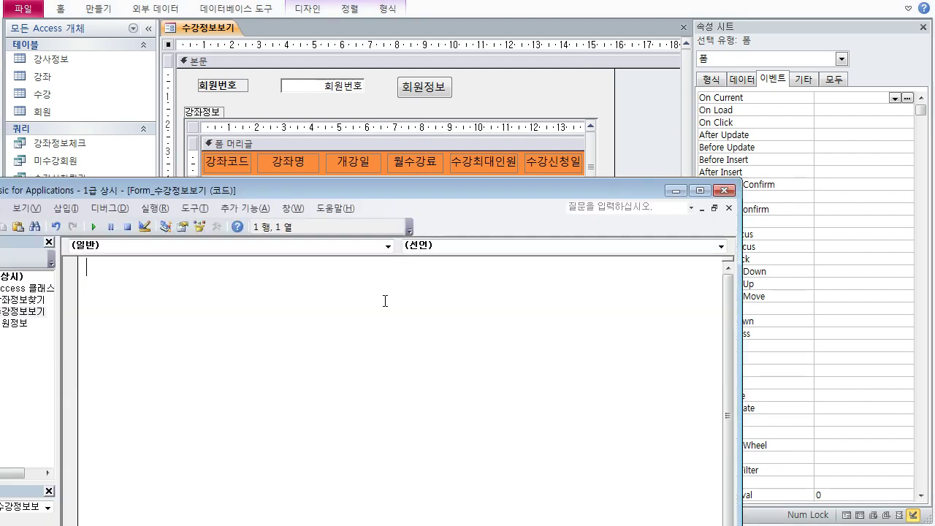
pyautogui.moveTo(369, 190); pyautogui.dragTo(499, 52)
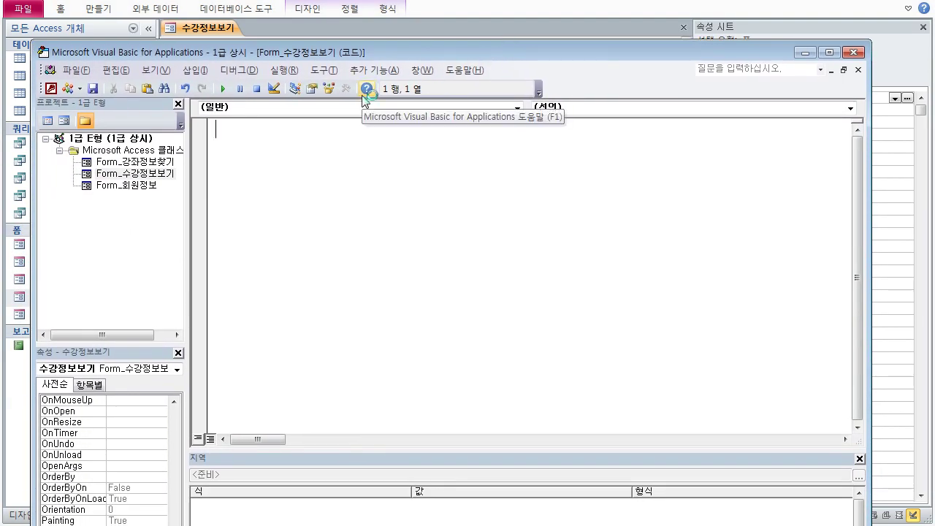
pyautogui.click(329, 70)
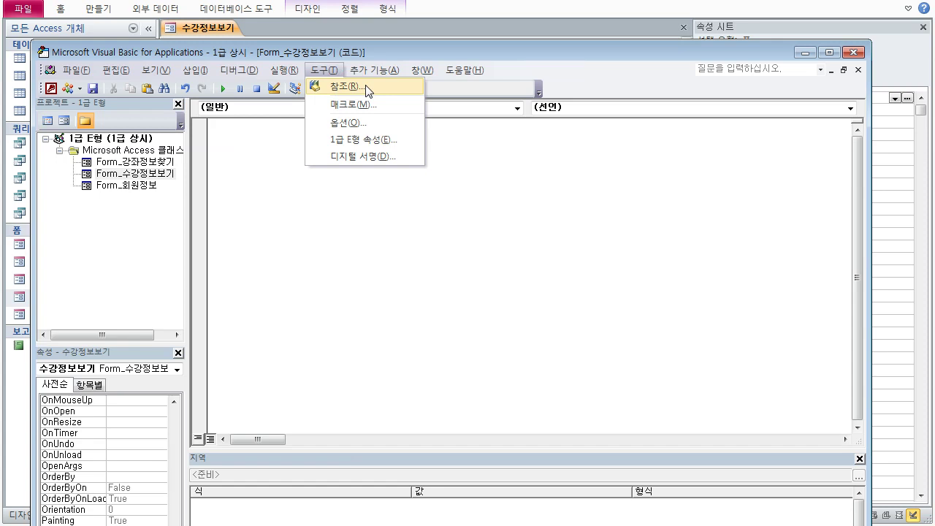
pyautogui.hotkey('ctrl', 'shift', 'd')
pyautogui.moveTo(328, 95); pyautogui.dragTo(359, 95)
pyautogui.press('Escape')
pyautogui.click(323, 70)
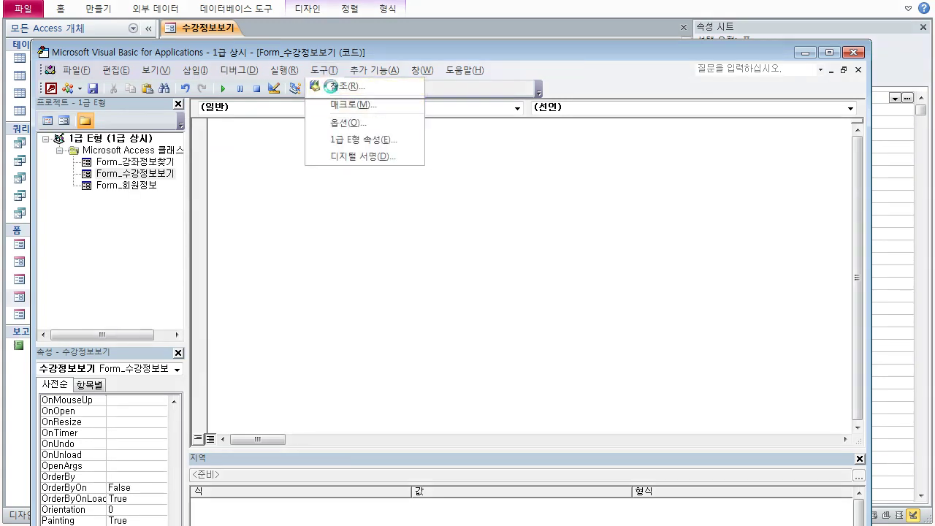
pyautogui.click(332, 83)
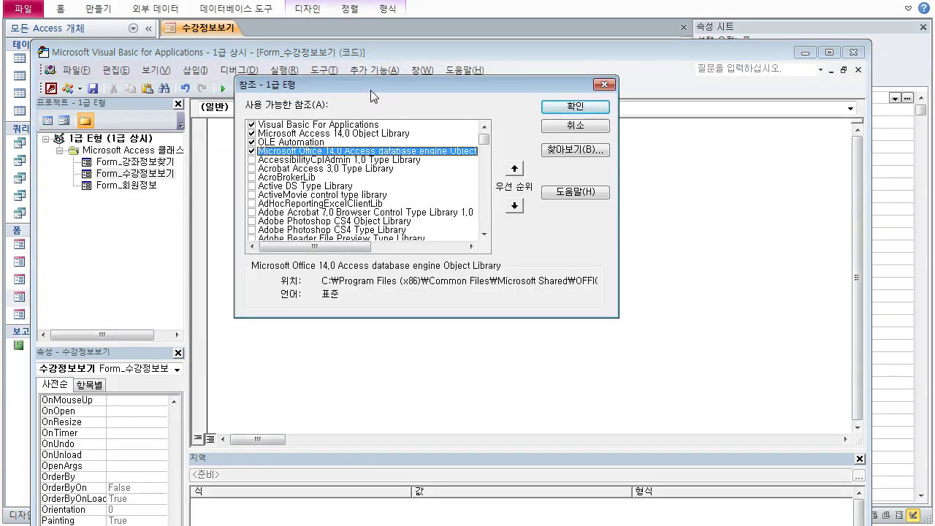
# Add a reference to the Microsoft ActiveX Data Objects 2.0 Library to the VBA project.
pyautogui.moveTo(370, 85); pyautogui.dragTo(393, 130)
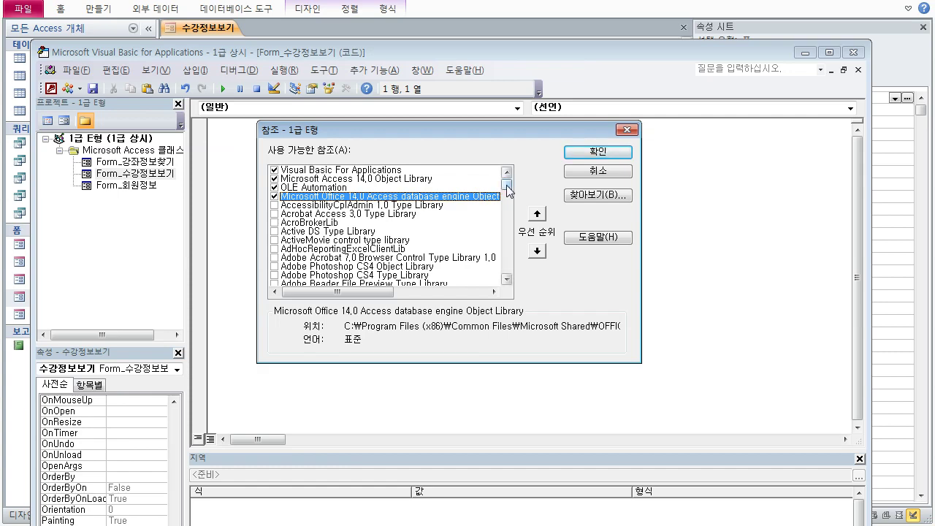
pyautogui.scroll(-7, 507, 188)
pyautogui.moveTo(507, 188); pyautogui.dragTo(505, 231)
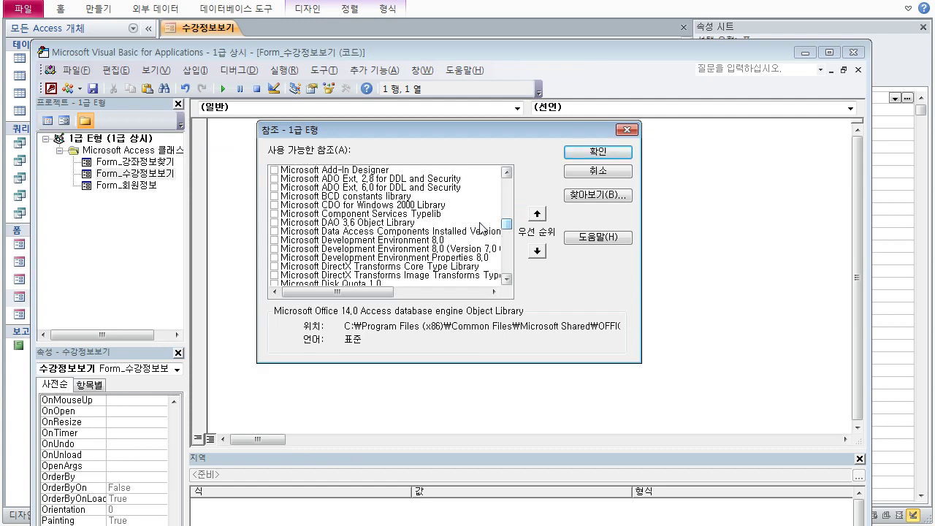
pyautogui.click(504, 171)
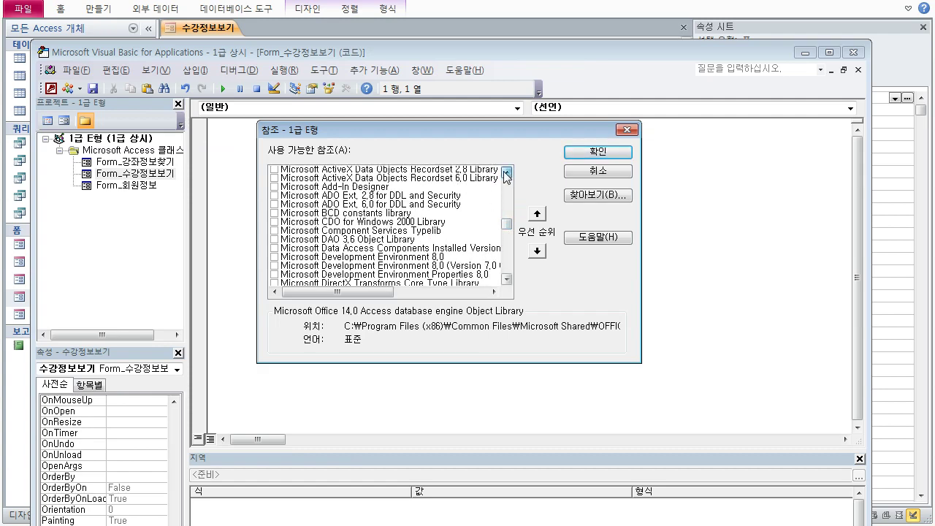
pyautogui.click(503, 171)
pyautogui.click(503, 171)
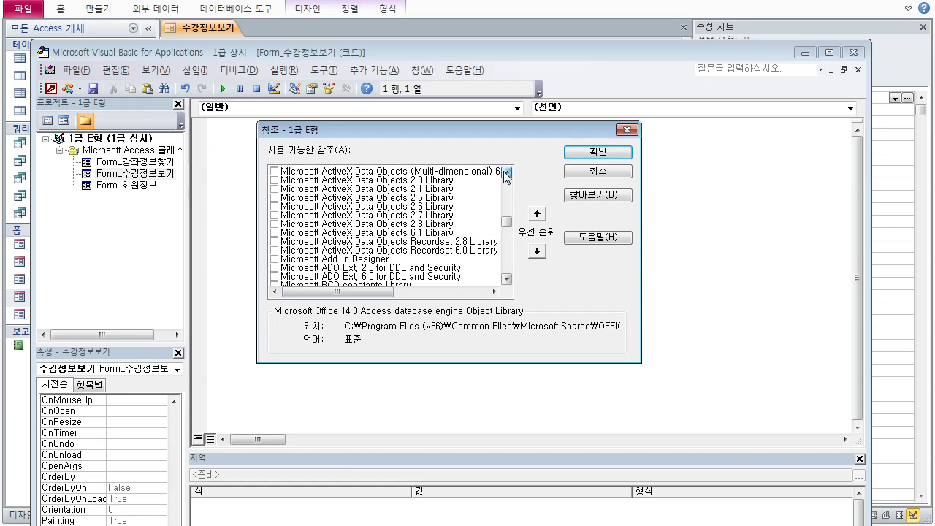
pyautogui.click(503, 171)
pyautogui.click(334, 188)
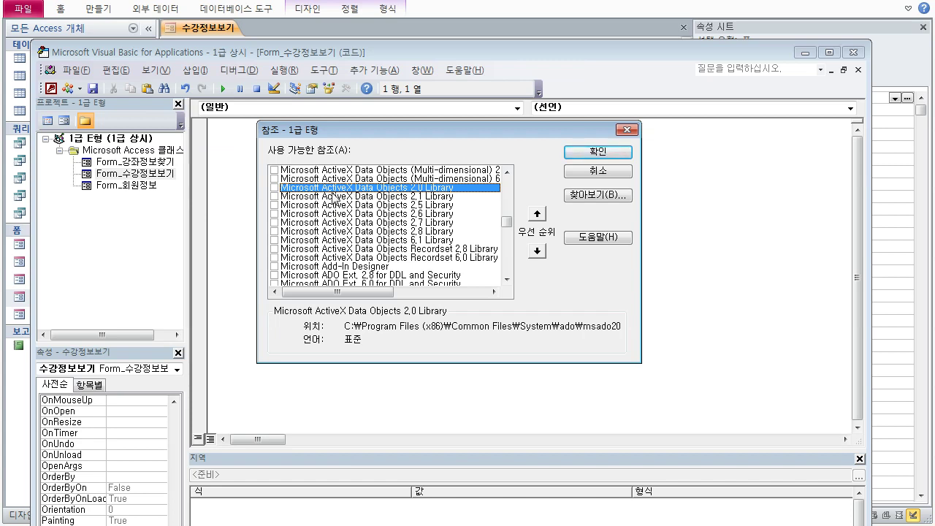
pyautogui.click(410, 196)
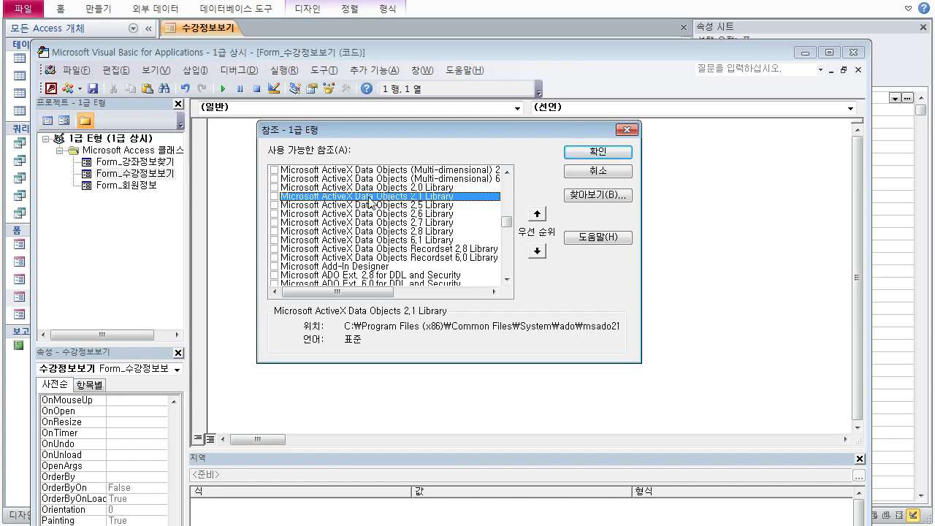
pyautogui.click(344, 189)
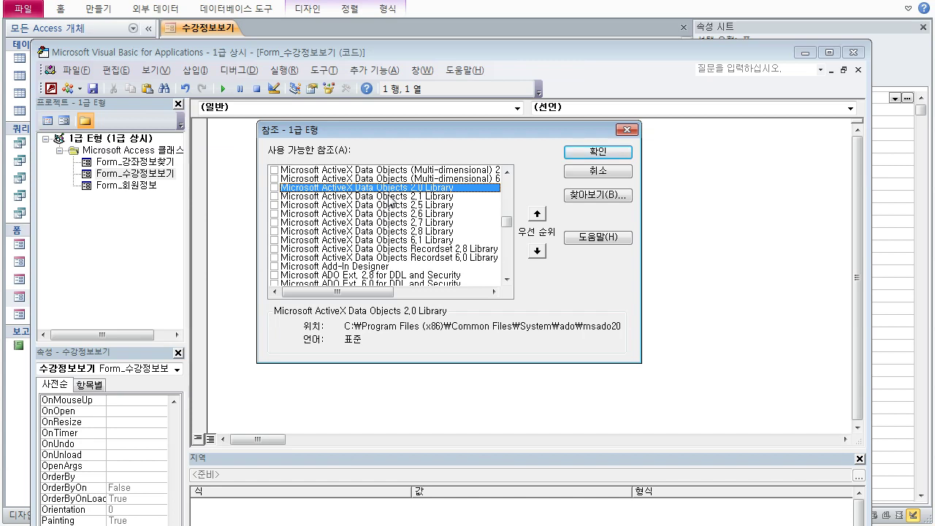
pyautogui.click(275, 187)
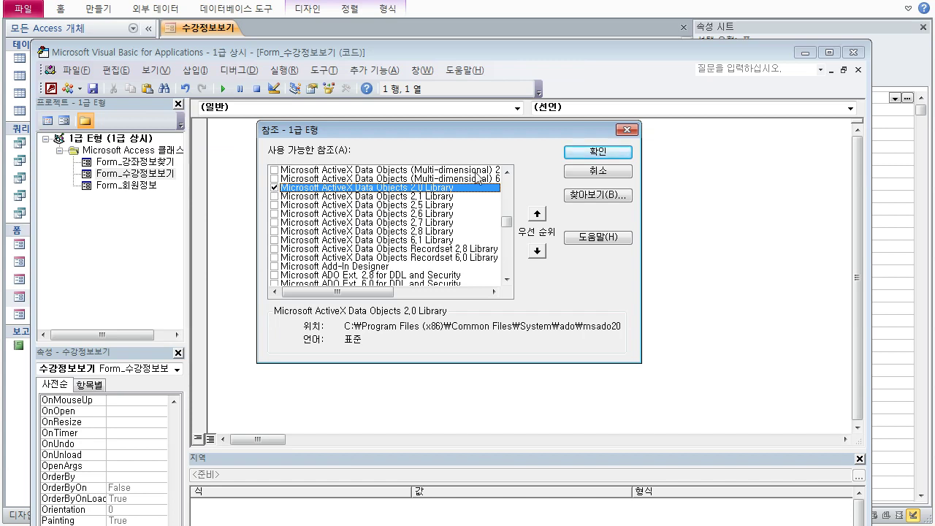
pyautogui.click(590, 157)
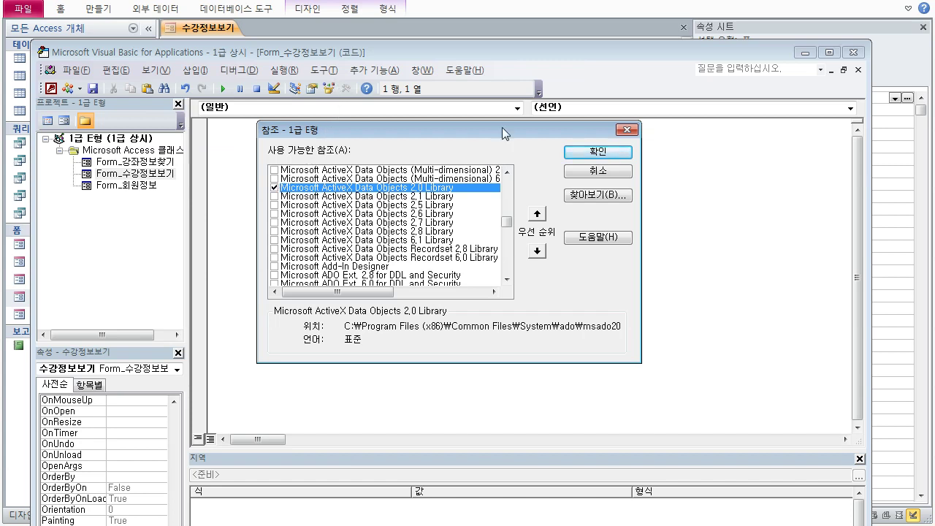
pyautogui.click(588, 155)
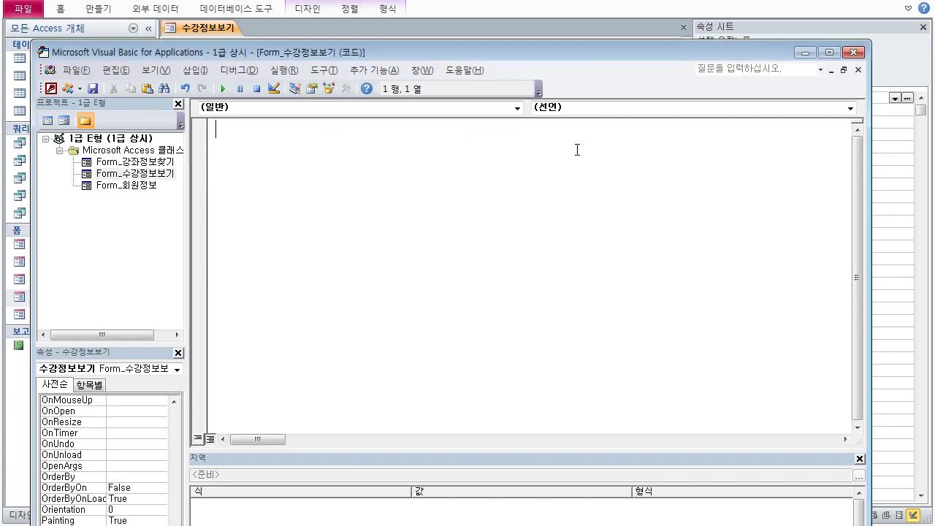
# Recheck the project's references for the ActiveX Data Objects library and close the VBA editor.
pyautogui.click(322, 70)
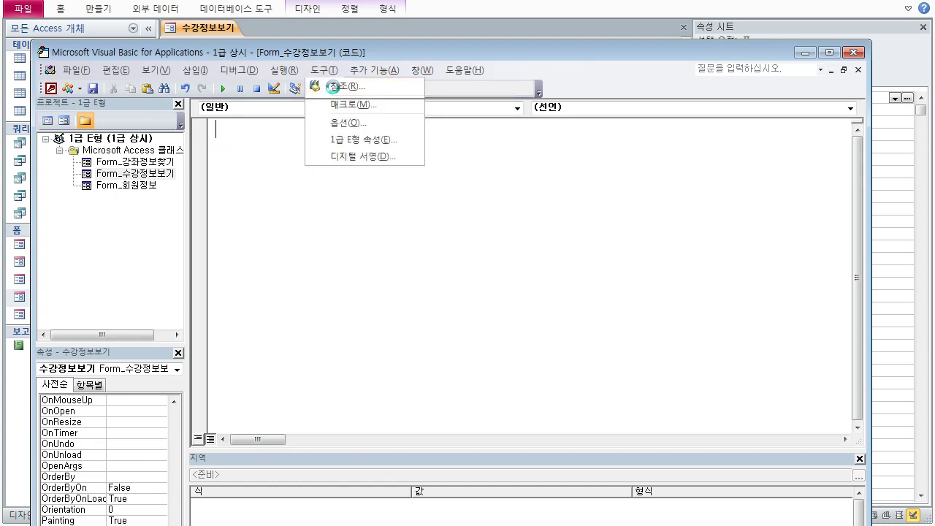
pyautogui.click(336, 86)
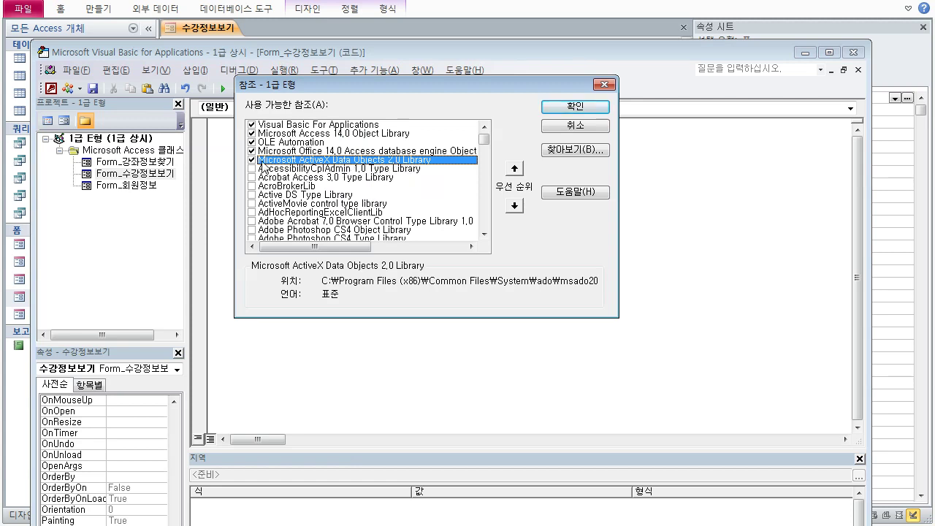
pyautogui.click(561, 109)
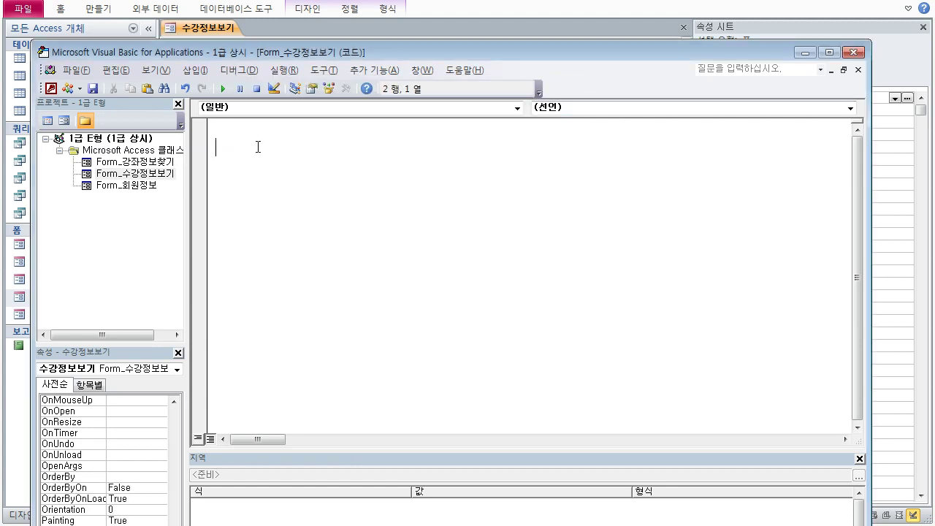
pyautogui.click(853, 52)
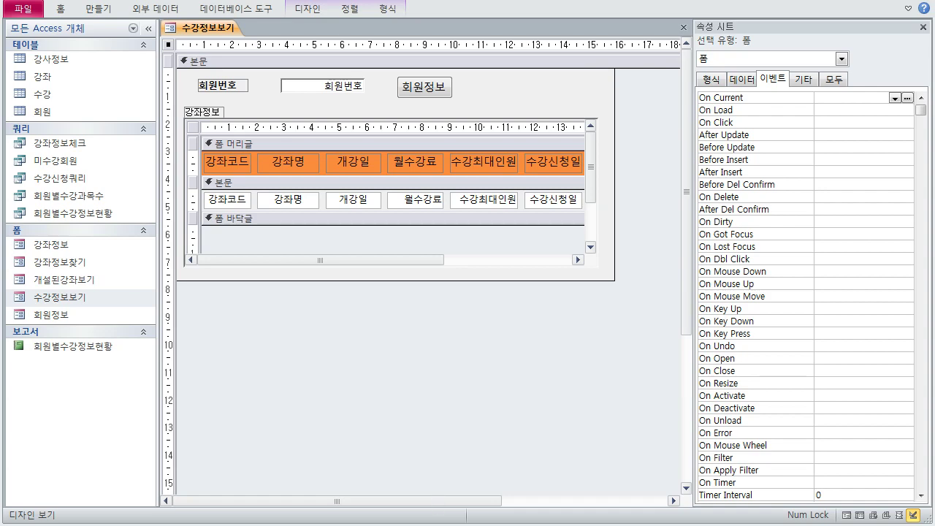
# Switch to the exam document and review question 3's requirements on clicking cmd정보, the txt회원번호 control and the use of ADO objects.
pyautogui.click(426, 520)
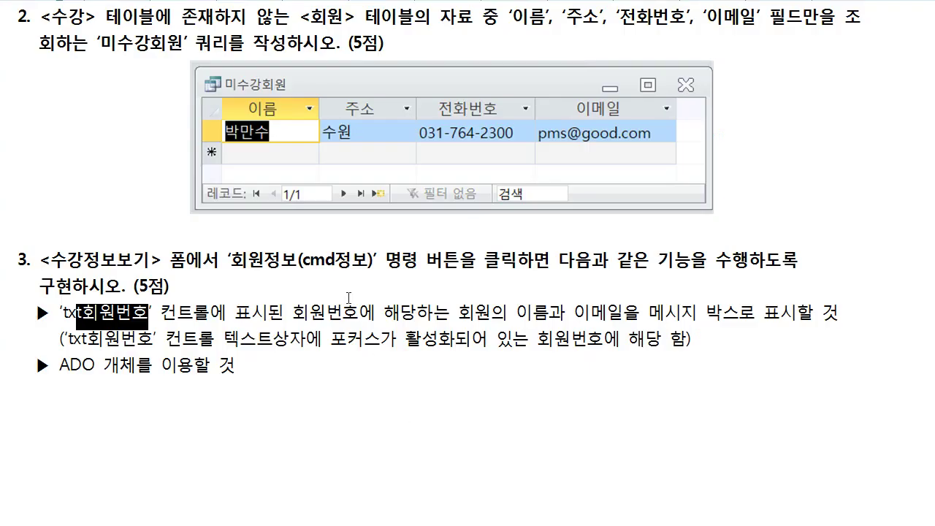
pyautogui.click(289, 312)
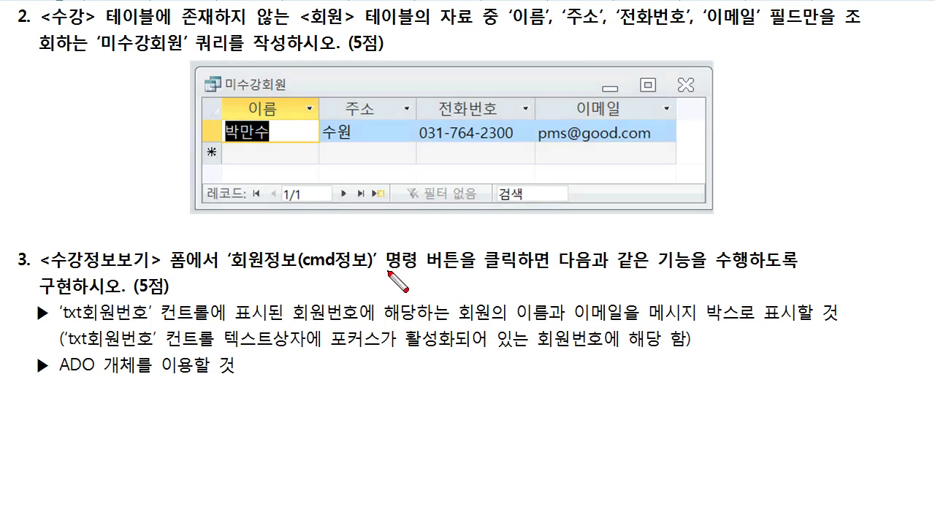
pyautogui.moveTo(382, 249)
pyautogui.mouseDown()
pyautogui.moveTo(449, 266)
pyautogui.moveTo(516, 267)
pyautogui.moveTo(453, 251)
pyautogui.moveTo(395, 267)
pyautogui.moveTo(518, 263)
pyautogui.mouseUp()
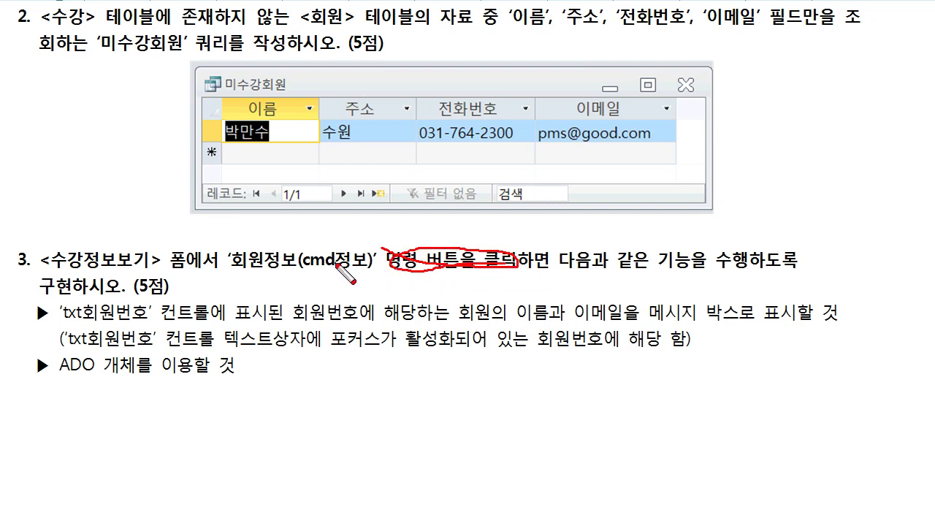
pyautogui.moveTo(232, 266); pyautogui.dragTo(368, 266)
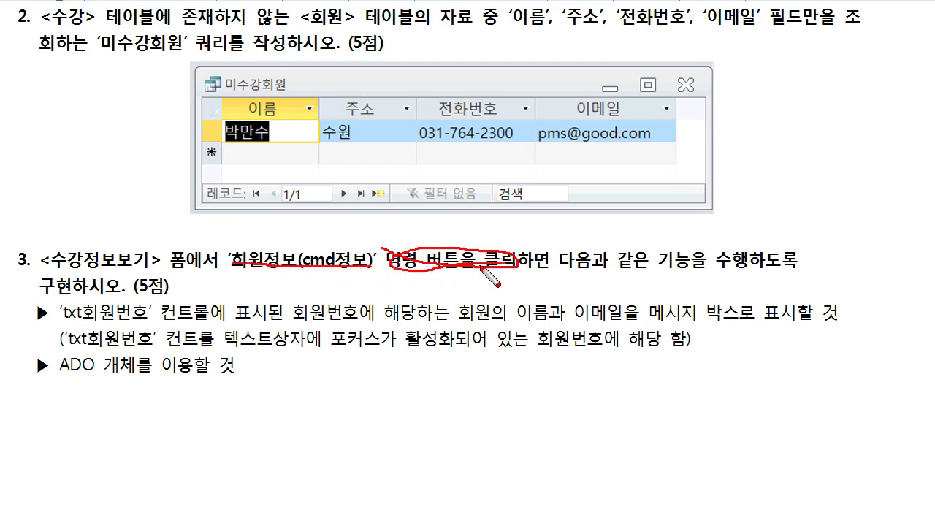
pyautogui.moveTo(485, 274)
pyautogui.mouseDown()
pyautogui.moveTo(514, 237)
pyautogui.moveTo(510, 277)
pyautogui.mouseUp()
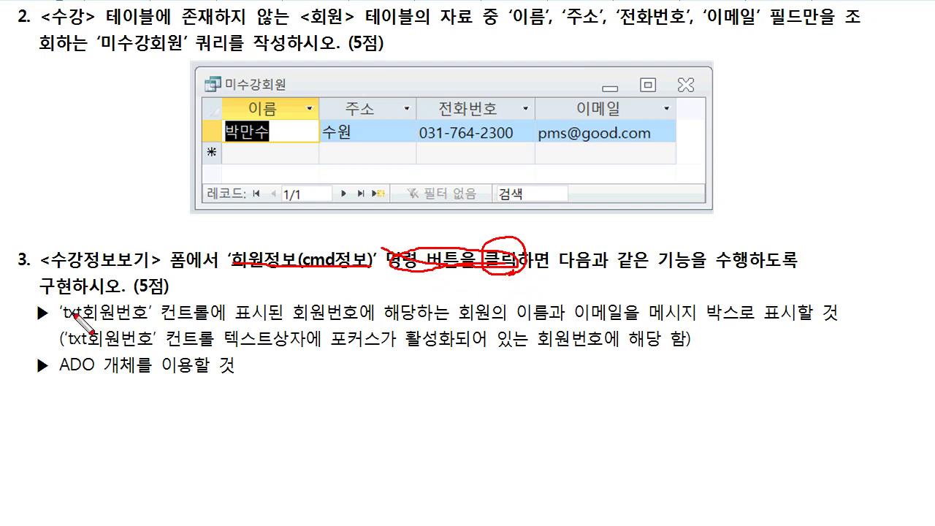
pyautogui.moveTo(37, 300)
pyautogui.mouseDown()
pyautogui.moveTo(23, 335)
pyautogui.moveTo(48, 382)
pyautogui.moveTo(188, 378)
pyautogui.mouseUp()
pyautogui.moveTo(63, 323); pyautogui.dragTo(148, 321)
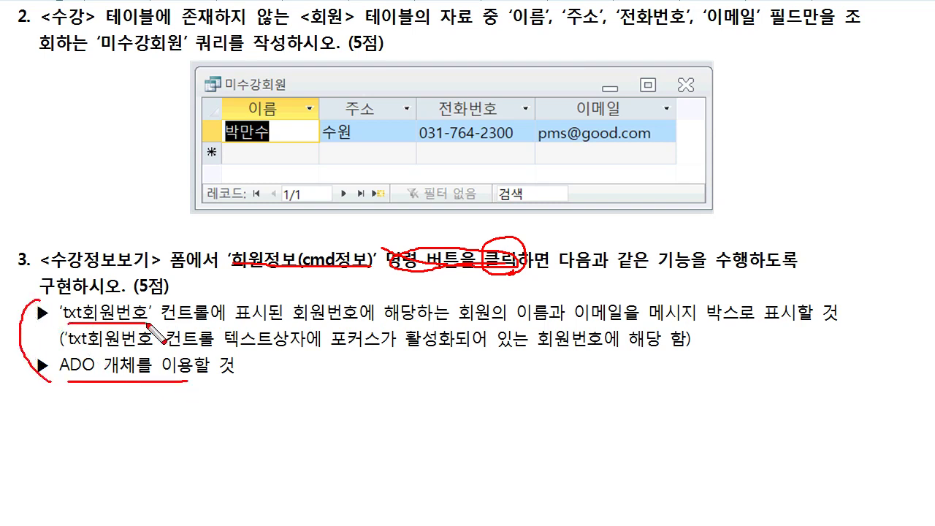
pyautogui.moveTo(88, 365); pyautogui.dragTo(208, 364)
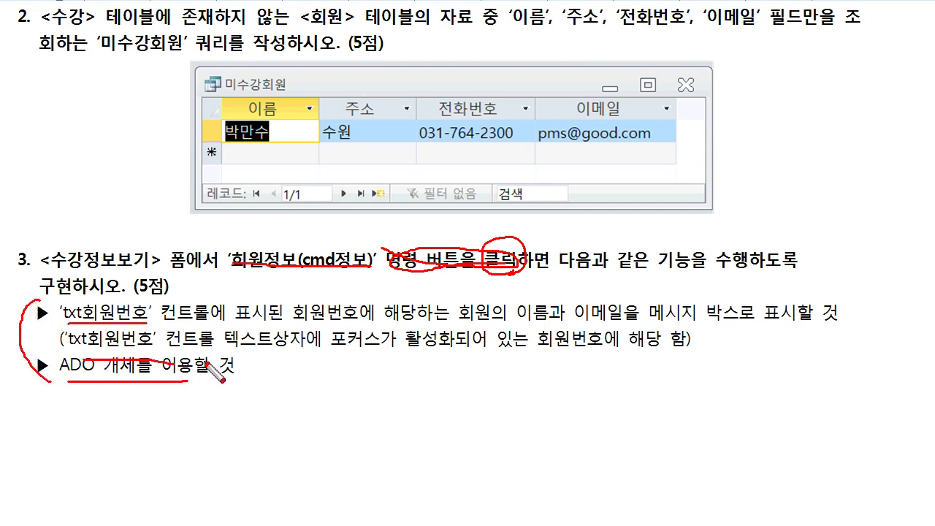
pyautogui.press('Escape')
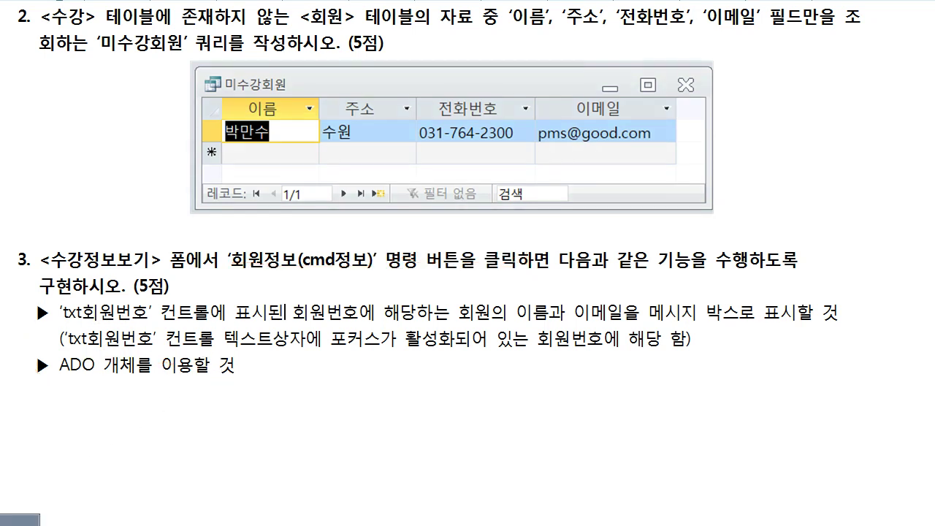
# Open the sample code notes and compare the commented three-line ADODB.Recordset declaration with the two-line Dim rs As New version.
pyautogui.click(31, 522)
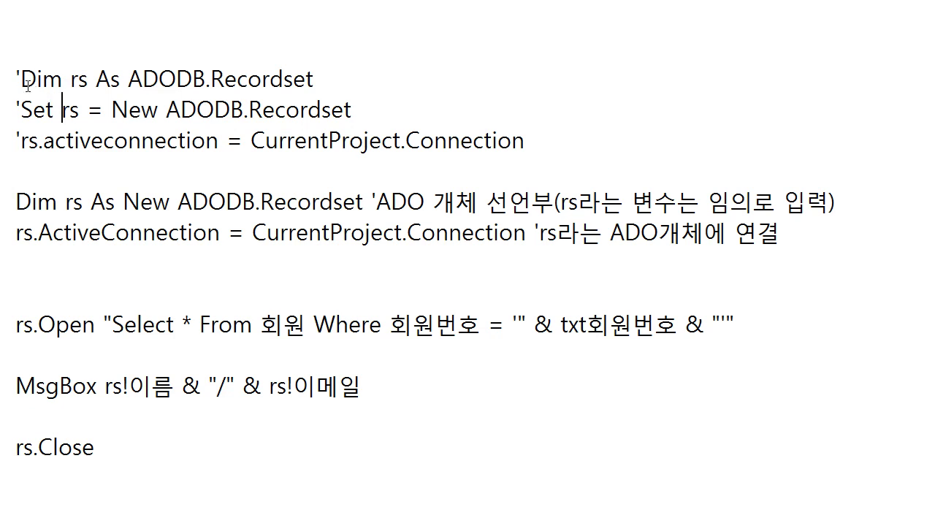
pyautogui.moveTo(16, 76); pyautogui.dragTo(532, 137)
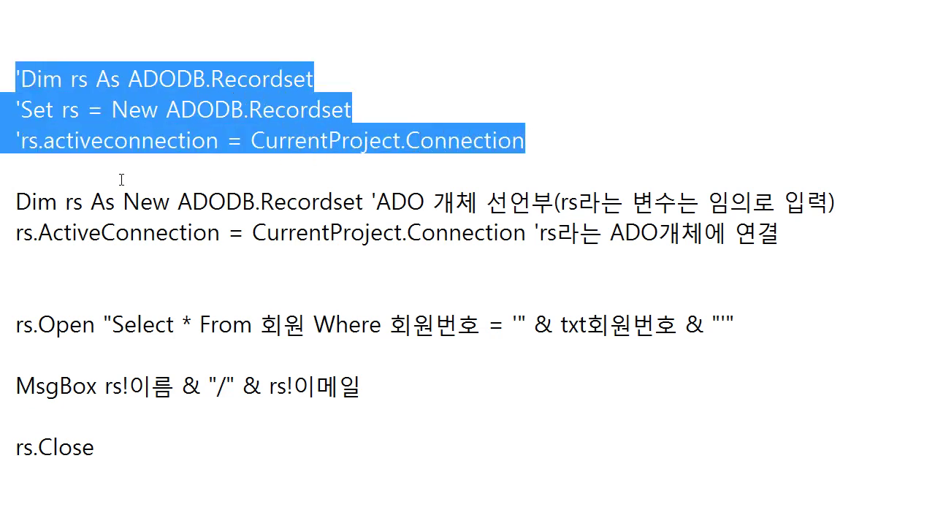
pyautogui.moveTo(14, 201); pyautogui.dragTo(779, 232)
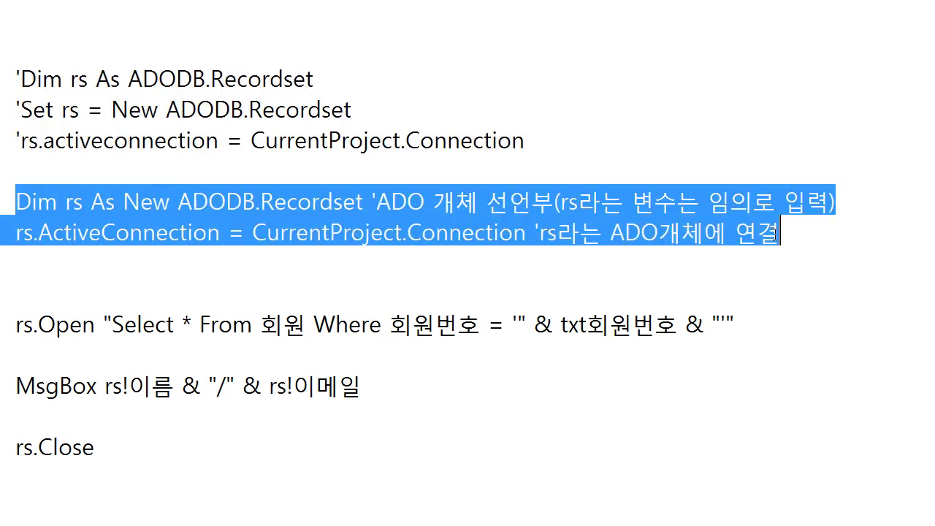
pyautogui.click(435, 150)
pyautogui.moveTo(540, 147); pyautogui.dragTo(13, 83)
pyautogui.click(40, 233)
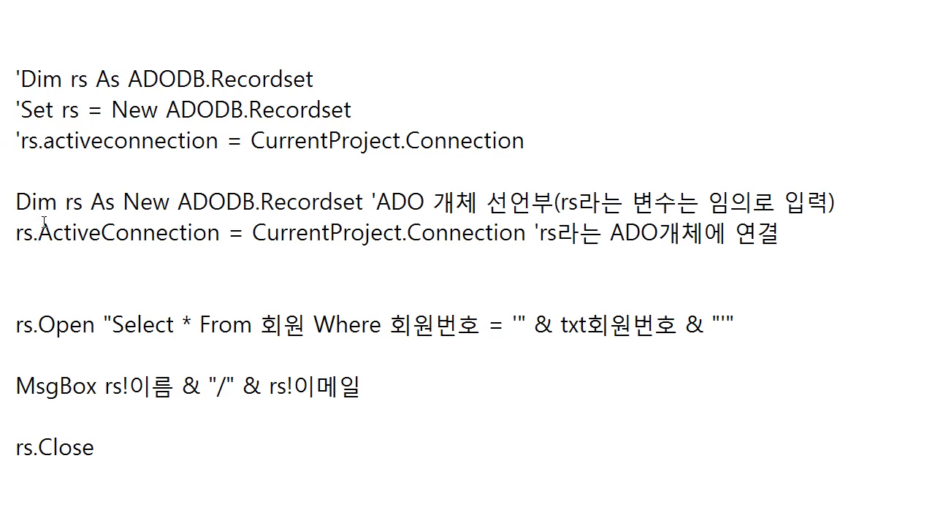